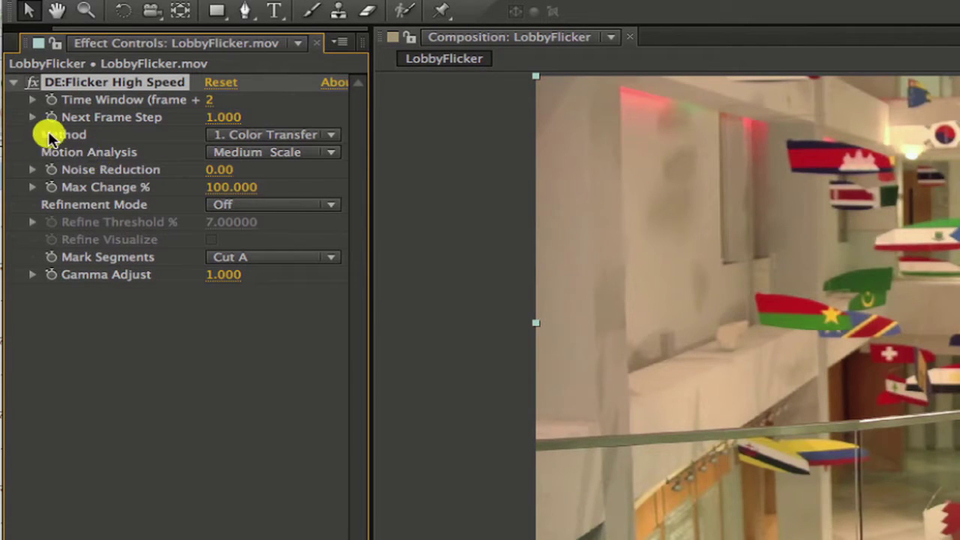
# Set the LobbyFlicker deflicker Method to 6. Alternate (period 2).
pyautogui.click(268, 134)
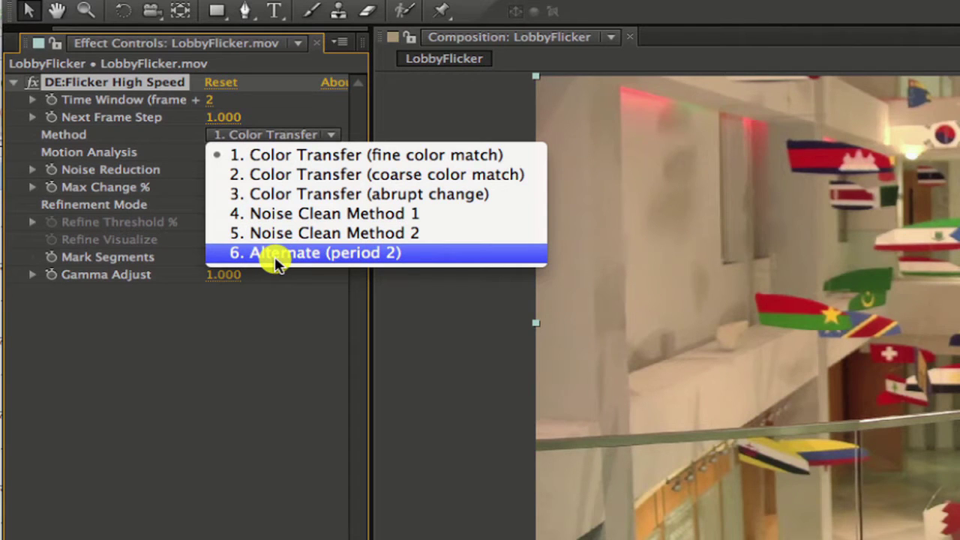
pyautogui.click(275, 255)
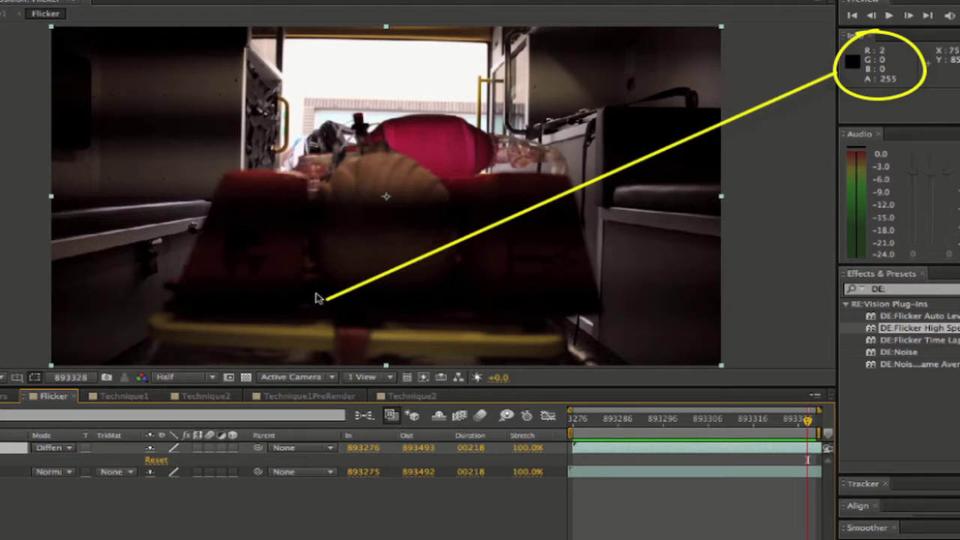
# Step the flickering ambulance footage forward one frame.
pyautogui.press('pagedown')
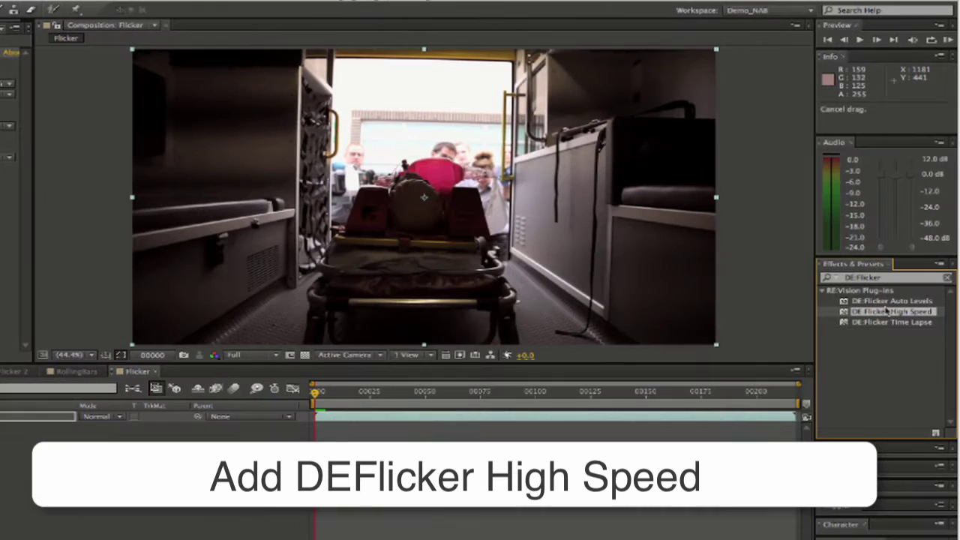
# Add DE:Flicker High Speed to the ambulance layer using Alternate (period 2) and 100% Max Change.
pyautogui.moveTo(891, 311); pyautogui.dragTo(495, 255)
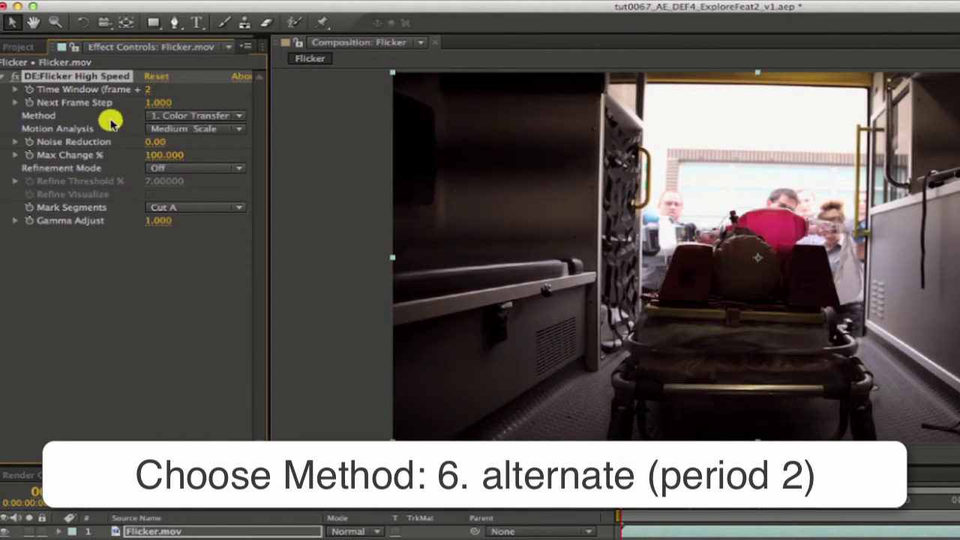
pyautogui.click(182, 117)
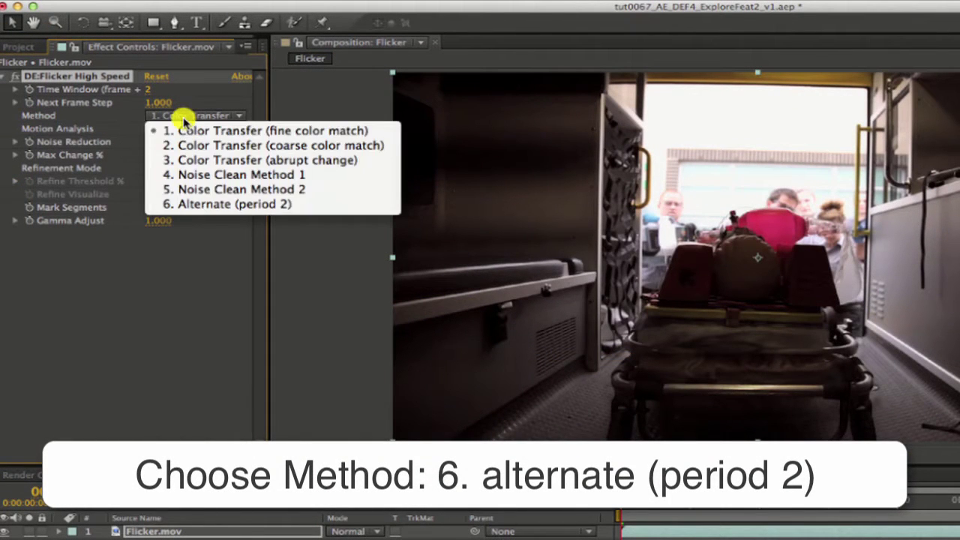
pyautogui.click(188, 206)
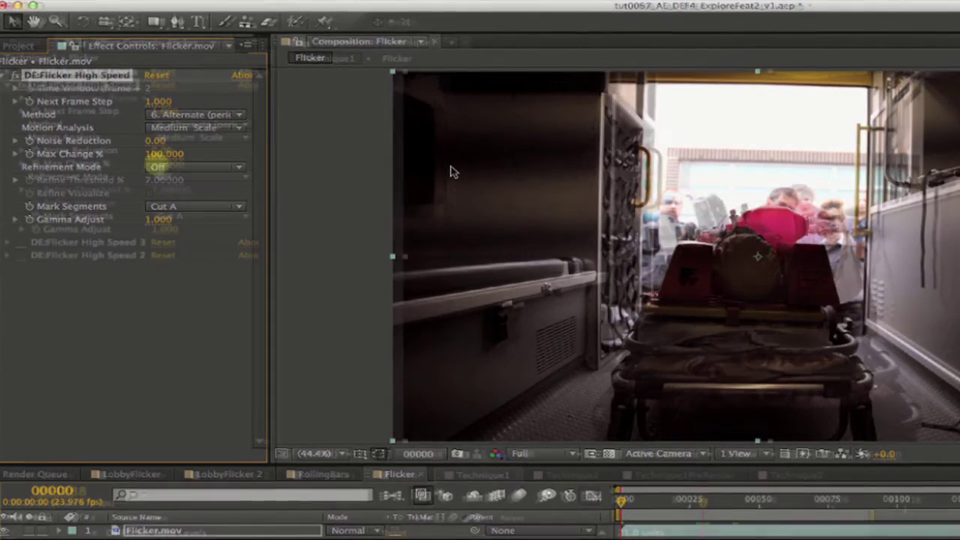
pyautogui.click(169, 163)
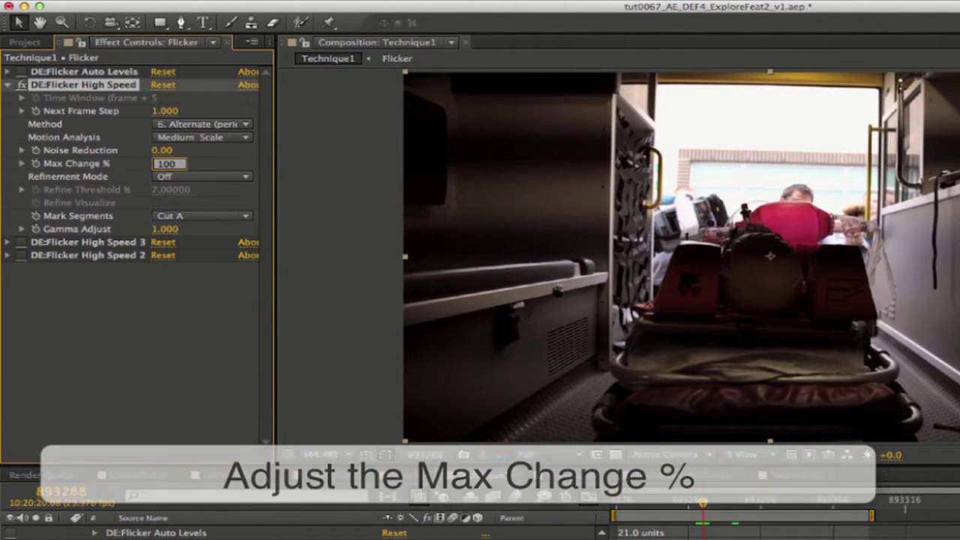
pyautogui.press('Return')
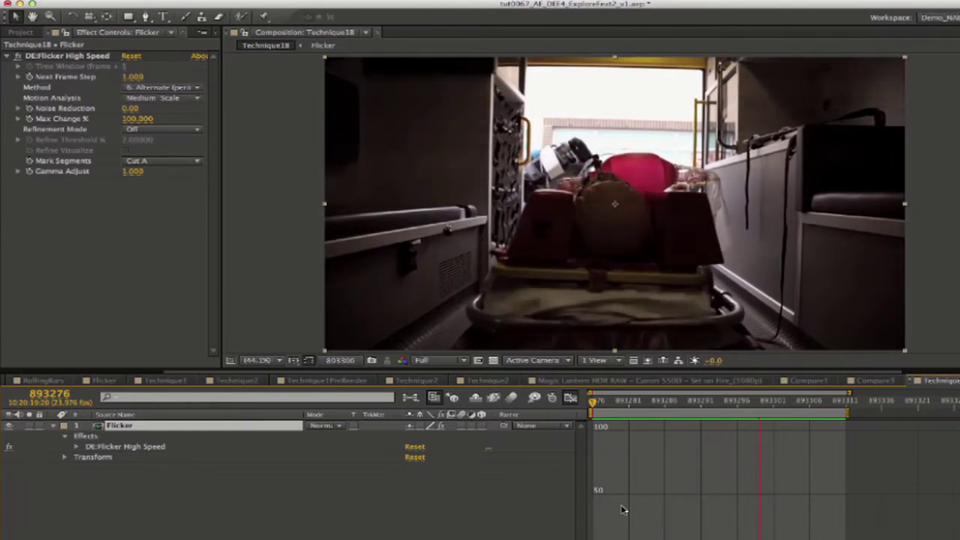
# Duplicate DE:Flicker High Speed on the ambulance clip and preview it from an earlier frame.
pyautogui.click(70, 57)
pyautogui.hotkey('ctrl', 'd')
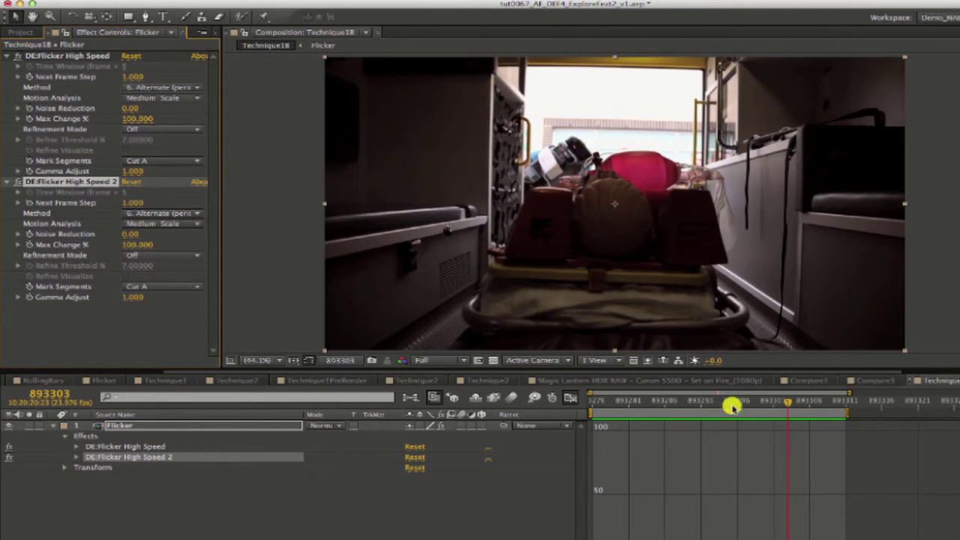
pyautogui.moveTo(786, 403); pyautogui.dragTo(665, 400)
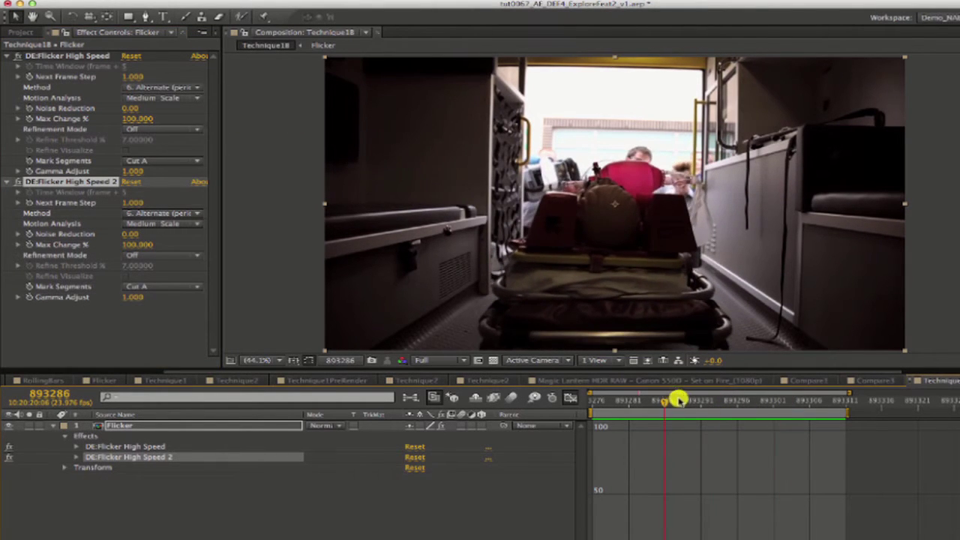
pyautogui.press('space')
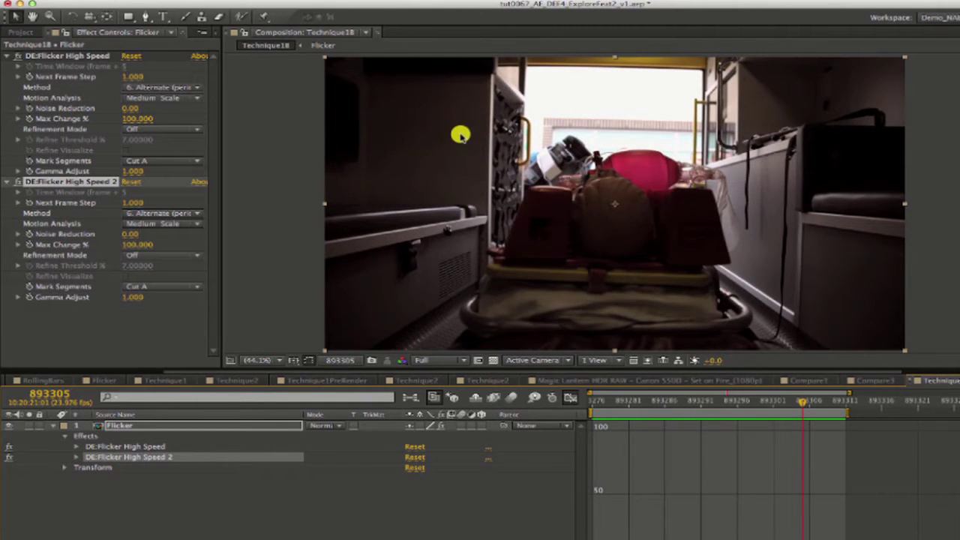
pyautogui.click(196, 1)
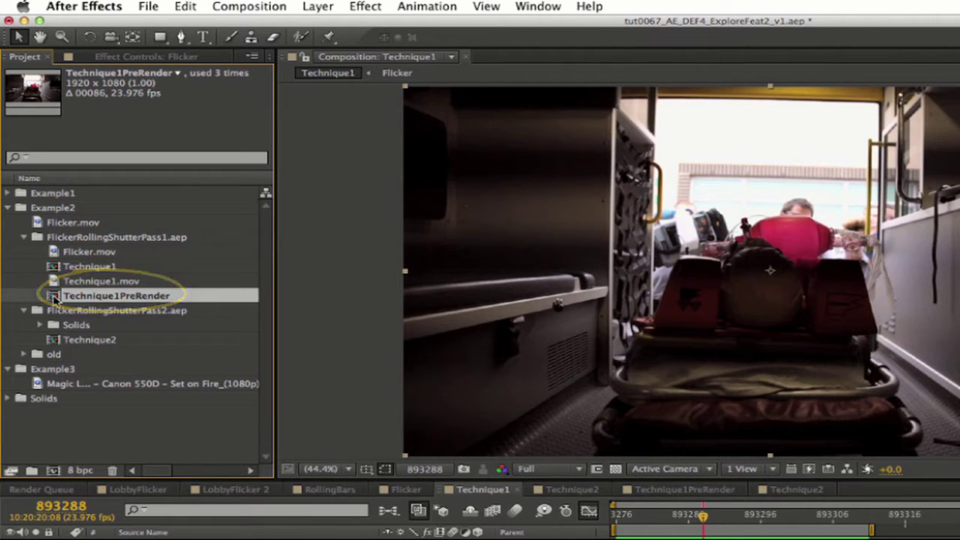
# Create a Technique2 comp from Technique1PreRender and duplicate its layer.
pyautogui.moveTo(54, 298); pyautogui.dragTo(54, 470)
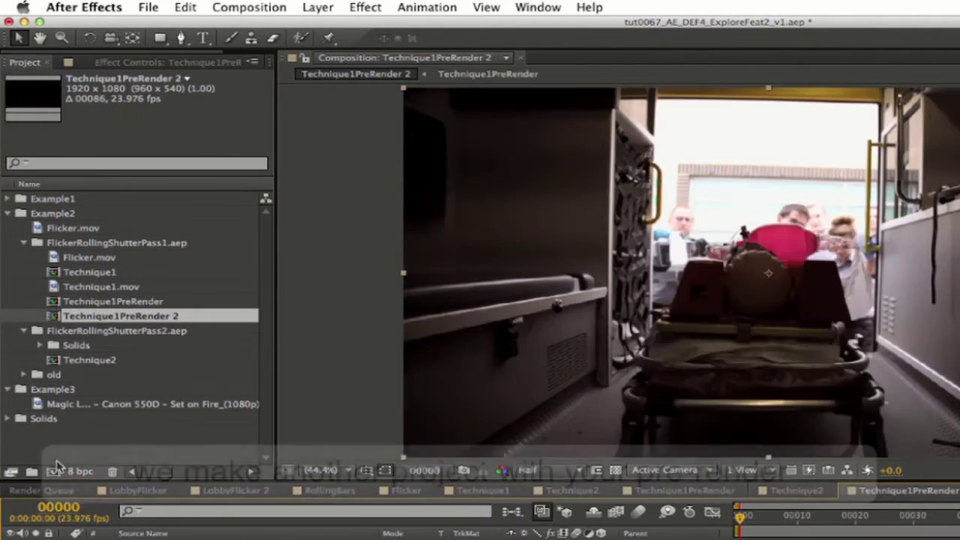
pyautogui.press('Return')
pyautogui.write('Technique')
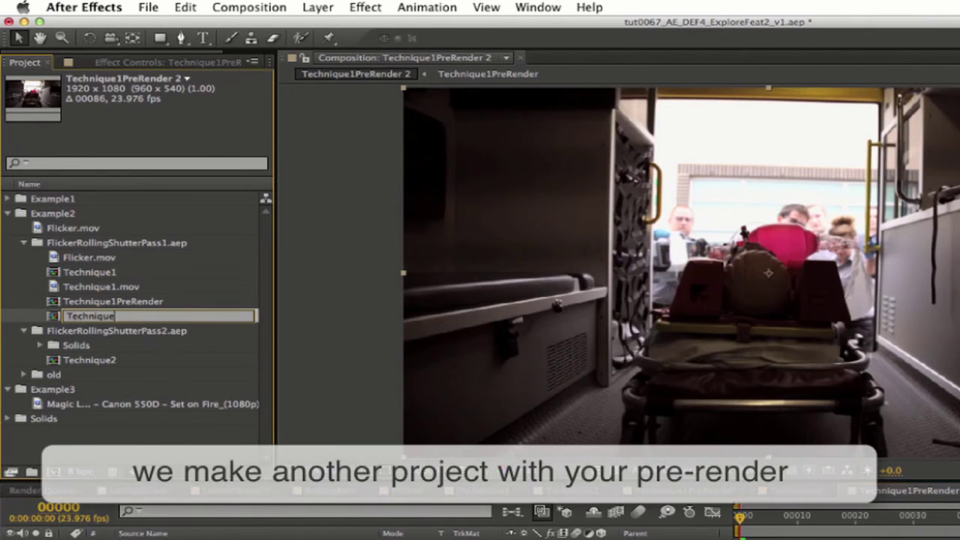
pyautogui.write('2')
pyautogui.press('Return')
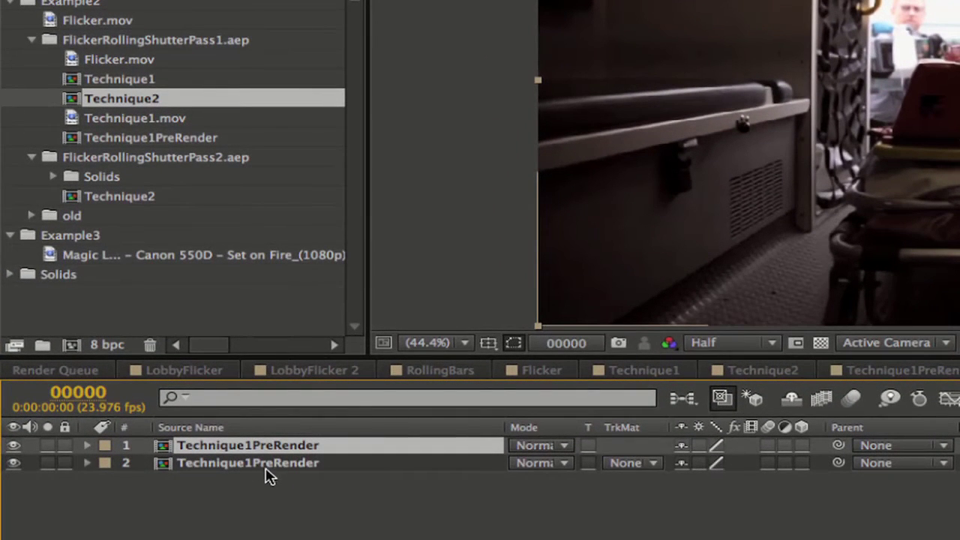
pyautogui.hotkey('ctrl', 'd')
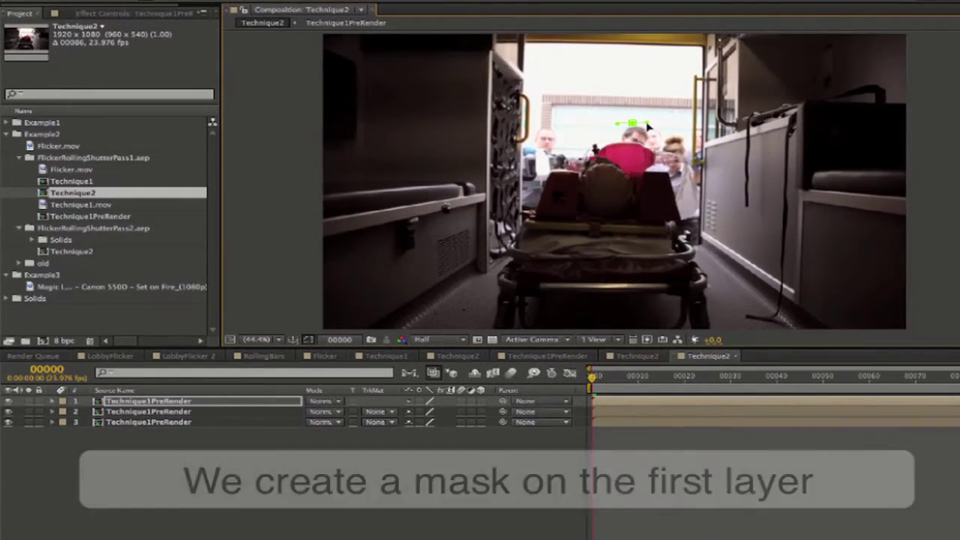
# Draw a closed mask around the stretcher on the top layer.
pyautogui.click(696, 157)
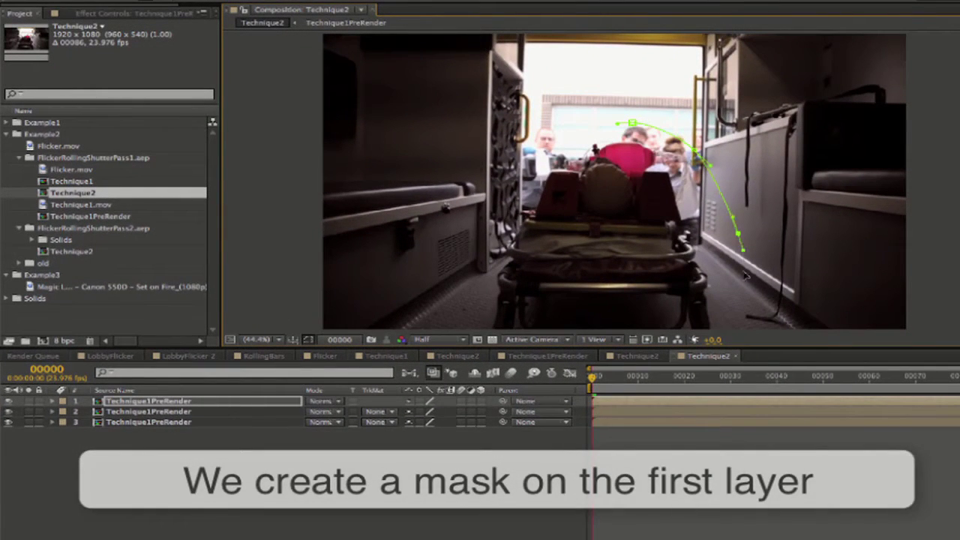
pyautogui.click(600, 328)
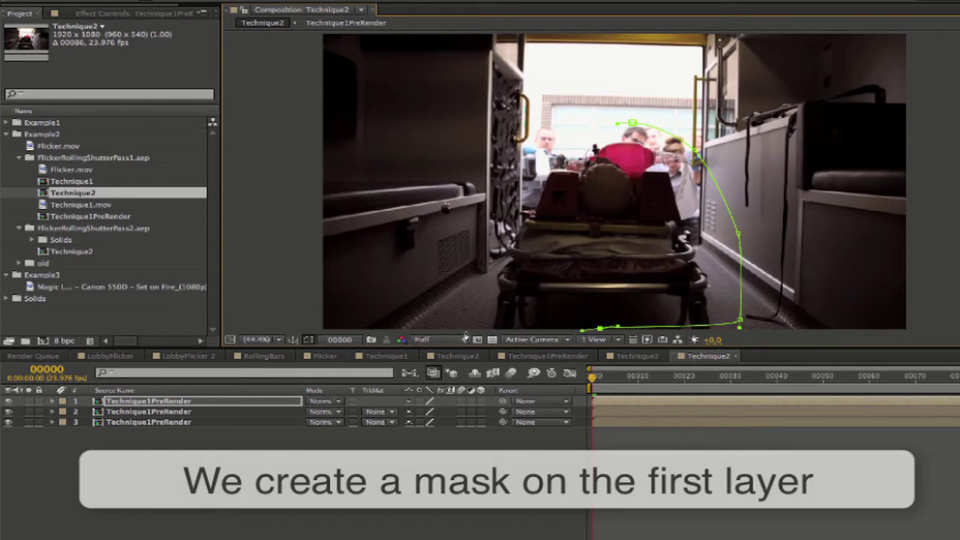
pyautogui.click(465, 324)
pyautogui.click(461, 299)
pyautogui.click(477, 207)
pyautogui.click(501, 176)
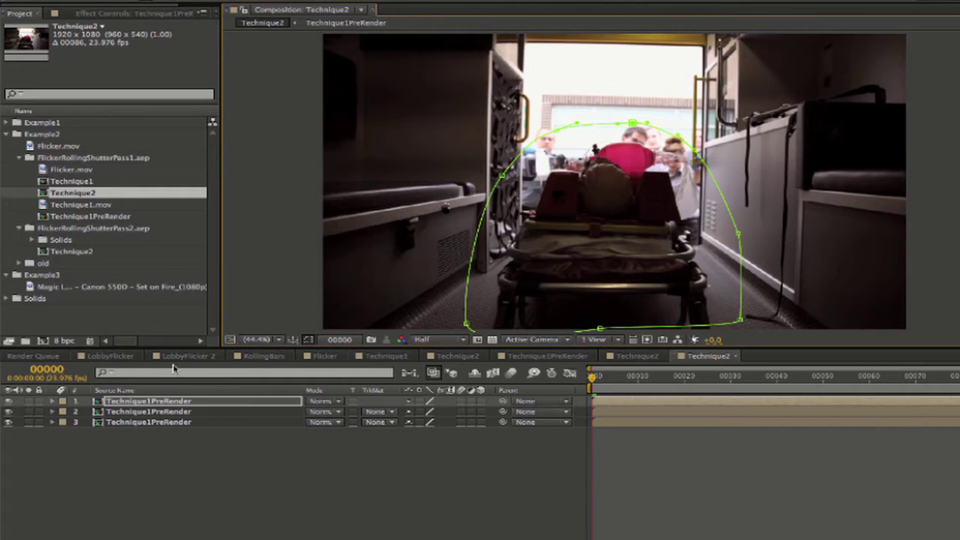
# Change Mask 1's colour to red.
pyautogui.click(52, 401)
pyautogui.click(65, 411)
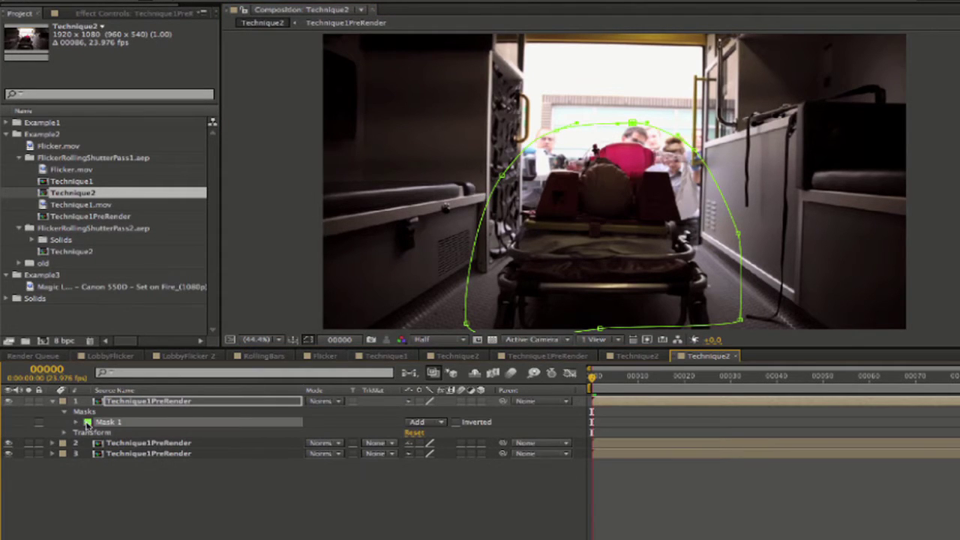
pyautogui.click(88, 422)
pyautogui.click(339, 178)
pyautogui.click(444, 168)
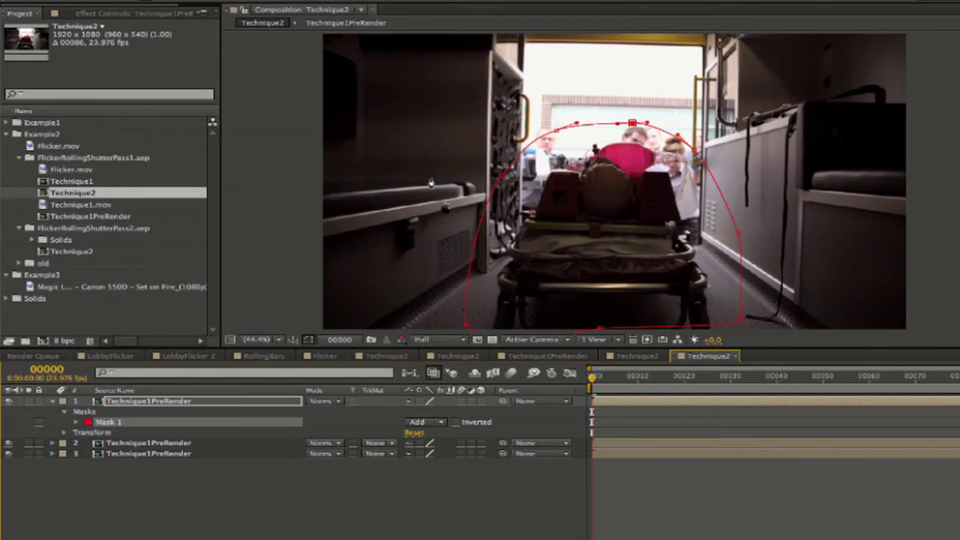
# Keyframe Mask 1's path and reshape it to the stretcher at frame 12.
pyautogui.click(76, 422)
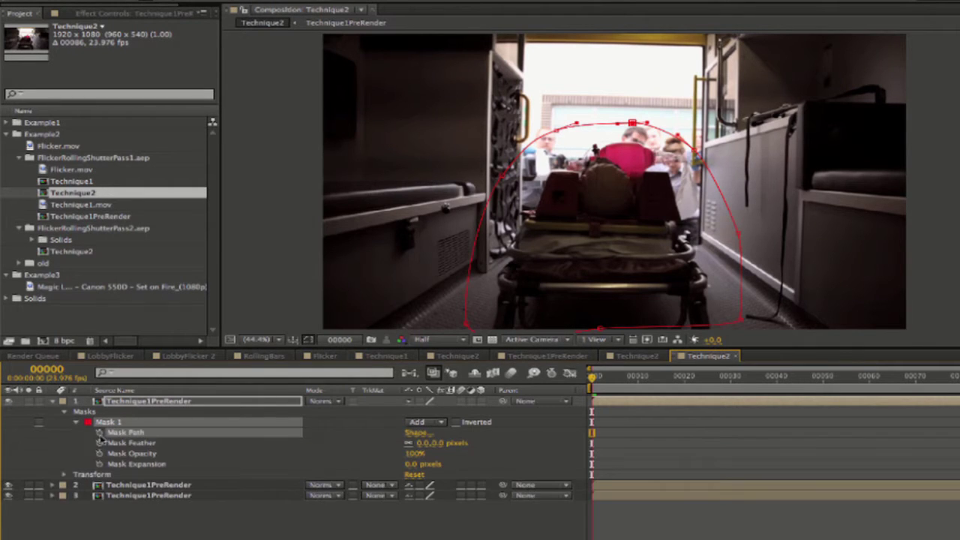
pyautogui.click(142, 442)
pyautogui.moveTo(592, 389); pyautogui.dragTo(647, 379)
pyautogui.moveTo(646, 128); pyautogui.dragTo(644, 126)
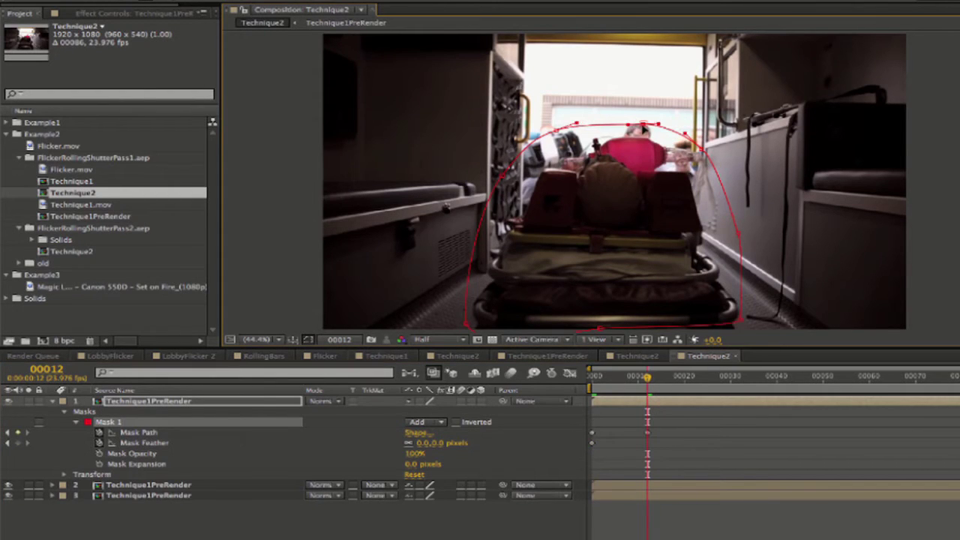
pyautogui.moveTo(723, 320); pyautogui.dragTo(740, 325)
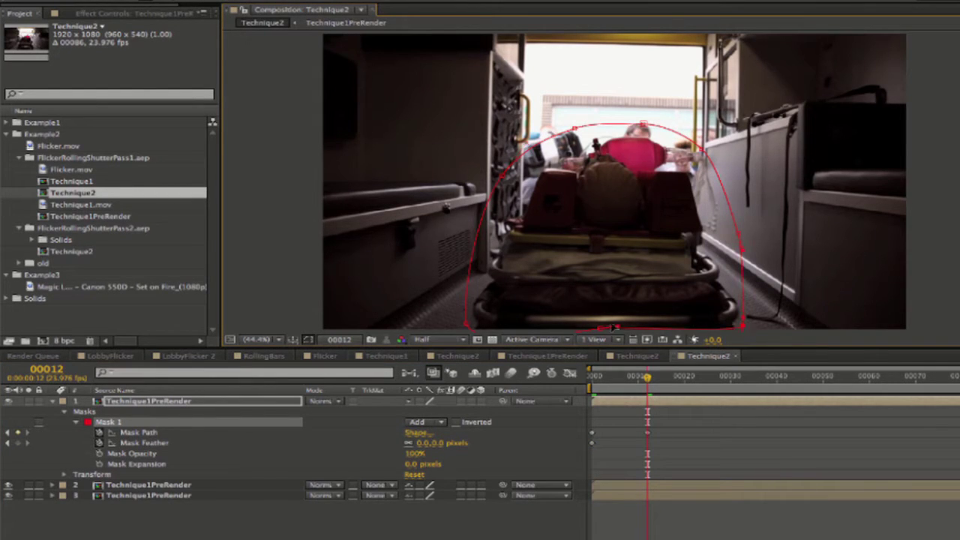
# Reshape the mask edges to follow the stretcher at frames 25 and 34.
pyautogui.moveTo(647, 377); pyautogui.dragTo(707, 377)
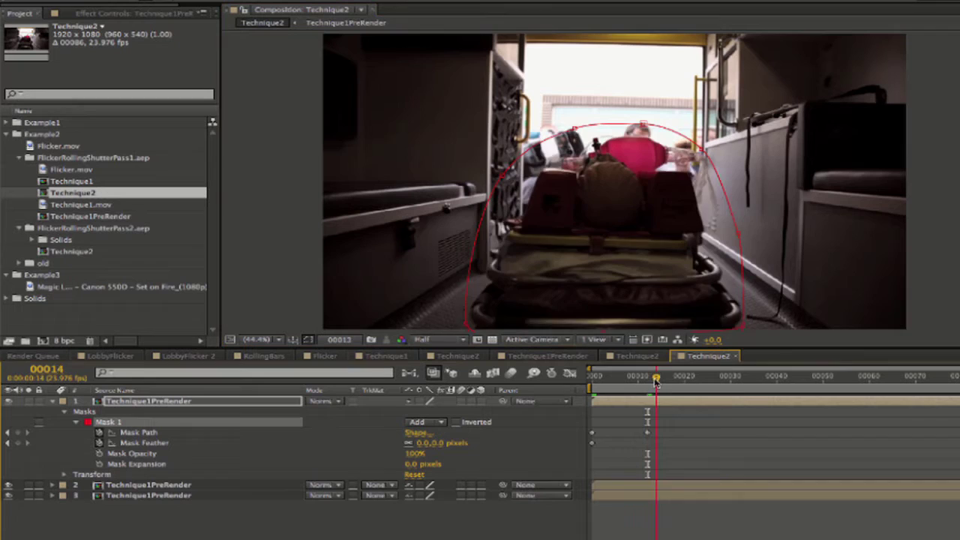
pyautogui.moveTo(726, 177); pyautogui.dragTo(735, 238)
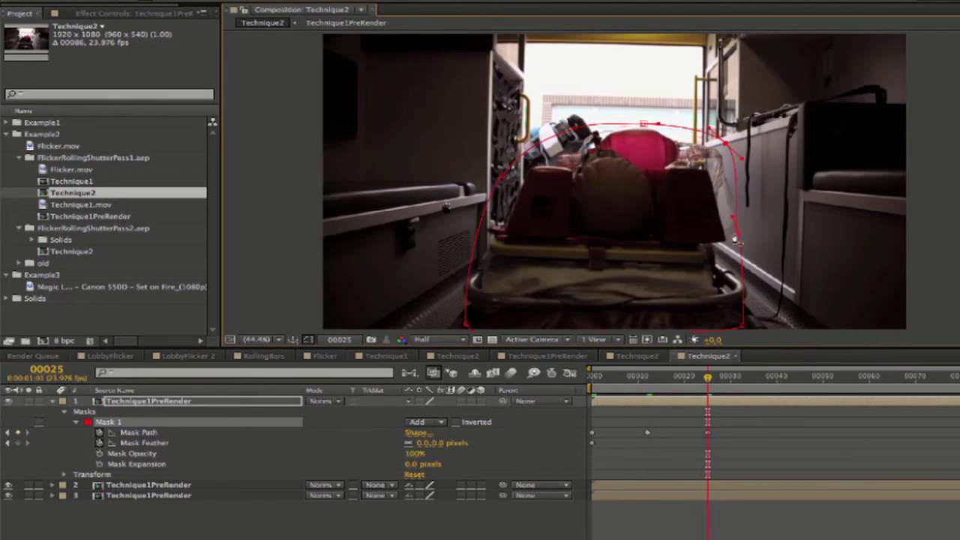
pyautogui.moveTo(465, 324); pyautogui.dragTo(454, 329)
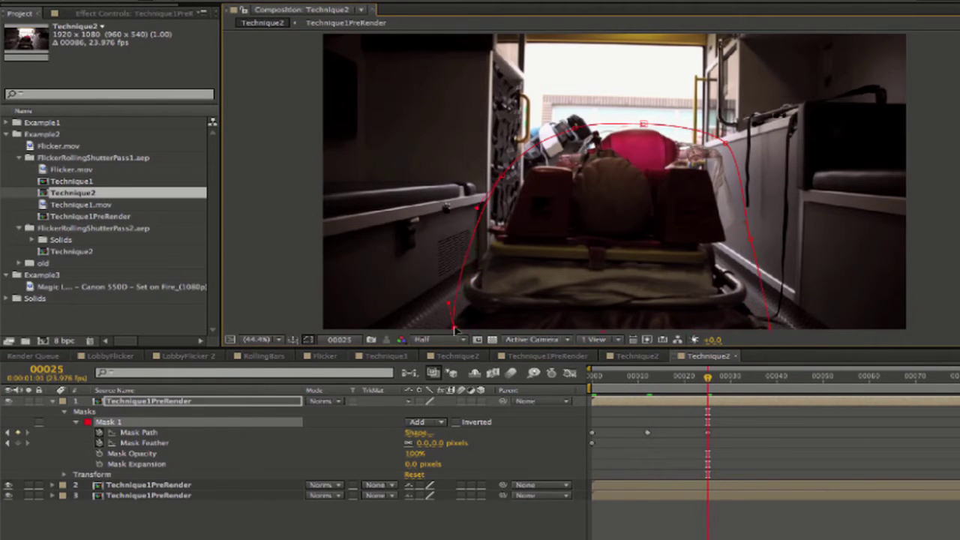
pyautogui.moveTo(504, 180); pyautogui.dragTo(510, 188)
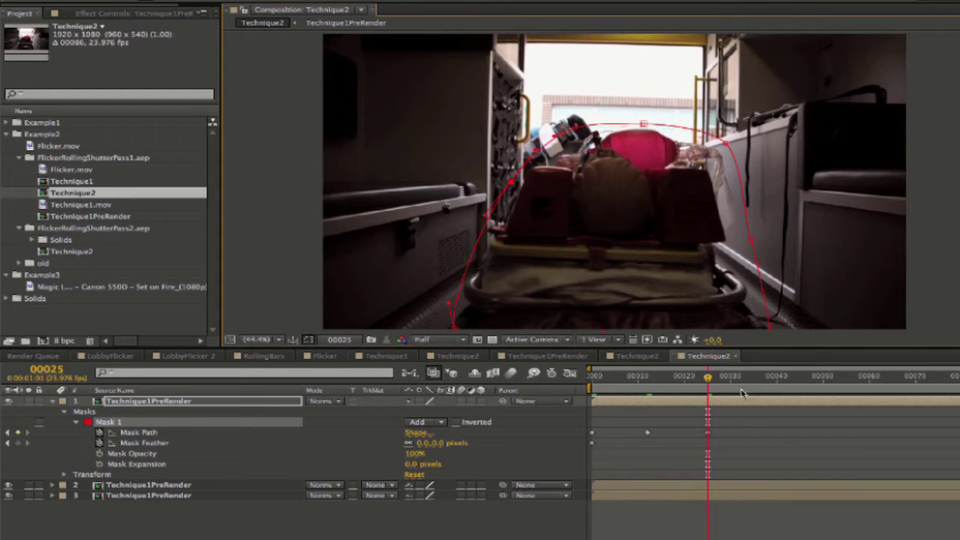
pyautogui.moveTo(708, 378)
pyautogui.mouseDown()
pyautogui.moveTo(769, 377)
pyautogui.moveTo(749, 377)
pyautogui.mouseUp()
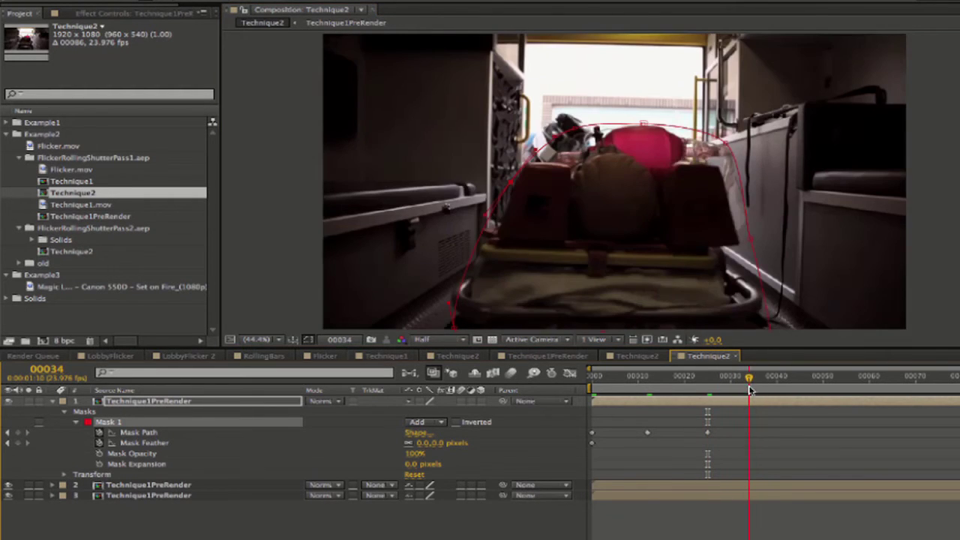
pyautogui.moveTo(728, 145); pyautogui.dragTo(743, 189)
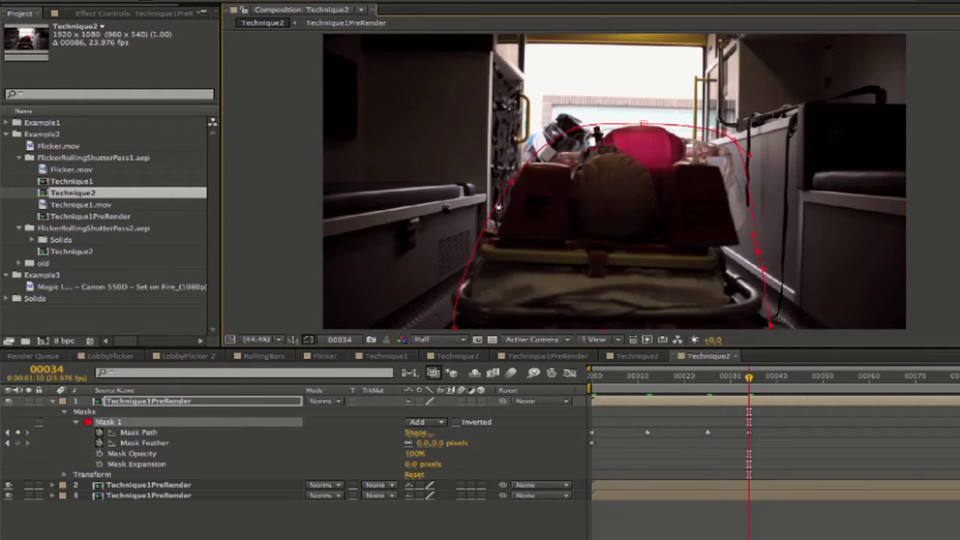
pyautogui.moveTo(498, 207); pyautogui.dragTo(505, 174)
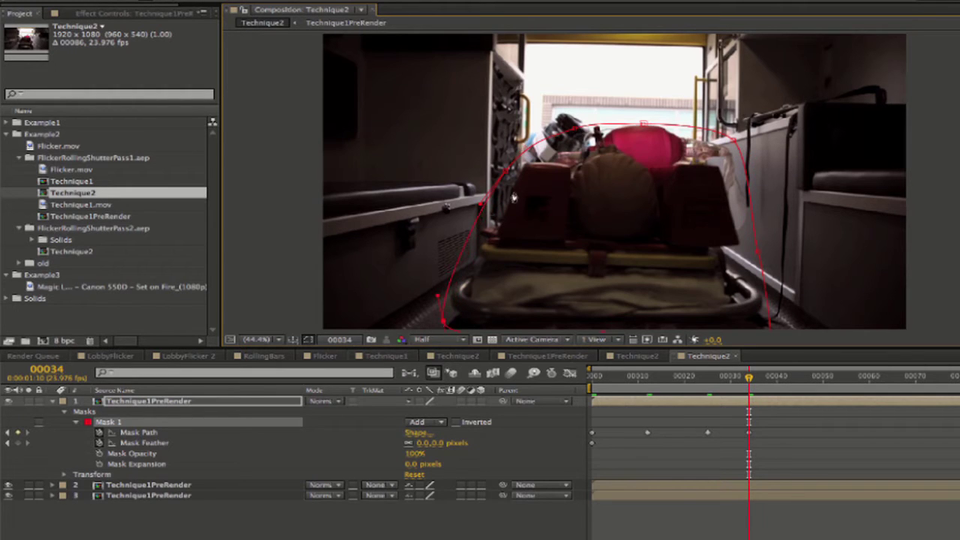
# Feather the stretcher mask by 90 pixels at the first frame.
pyautogui.press('Home')
pyautogui.click(417, 443)
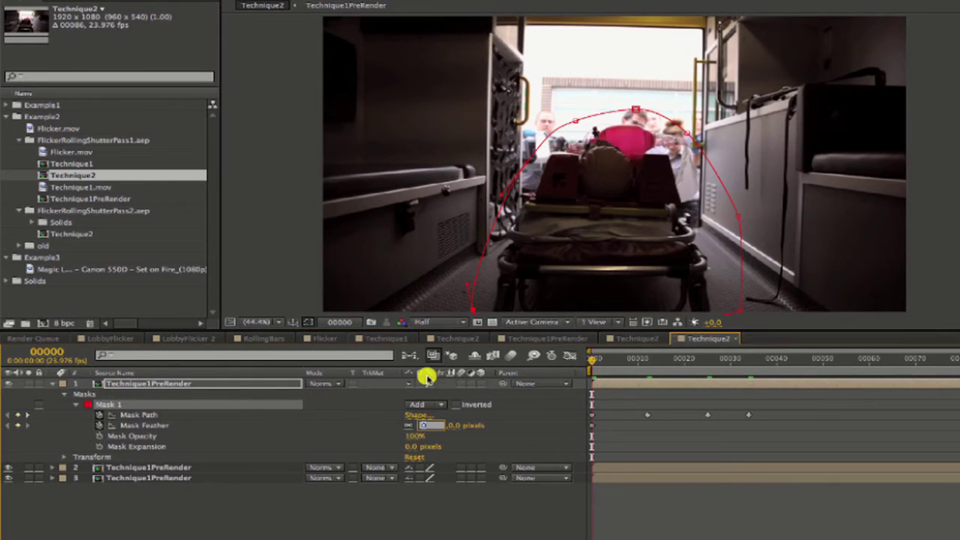
pyautogui.write('90')
pyautogui.press('Return')
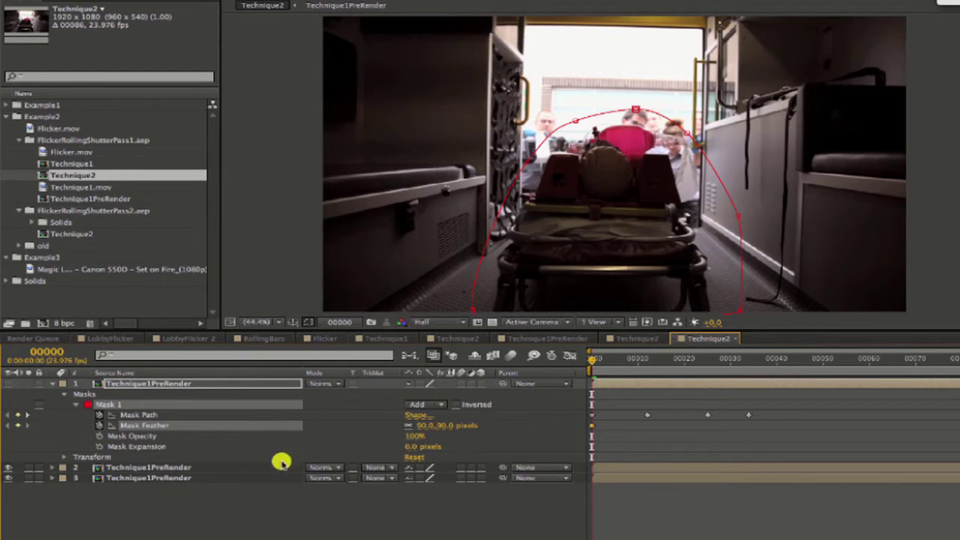
# Set layer 2's Track Matte to Alpha Inverted using layer 1, checking the result.
pyautogui.click(378, 468)
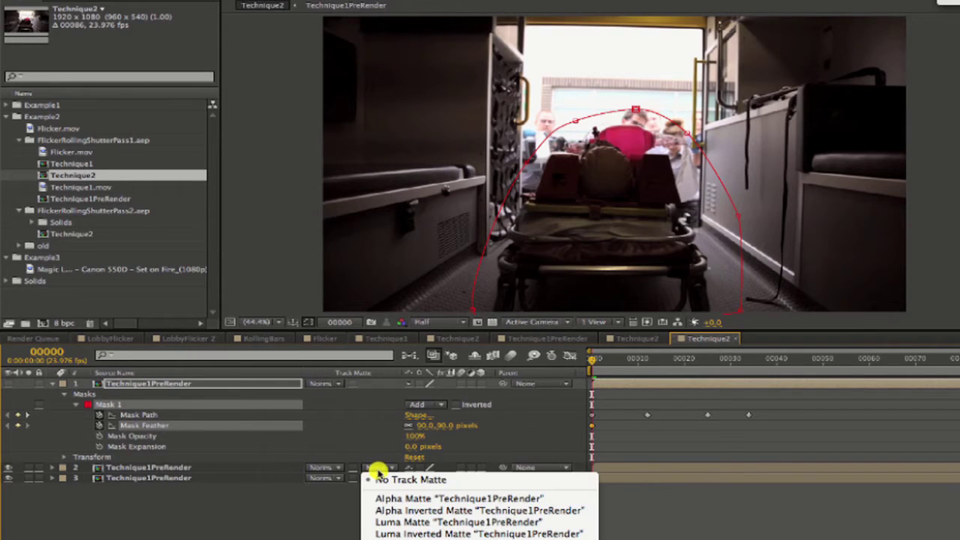
pyautogui.click(382, 513)
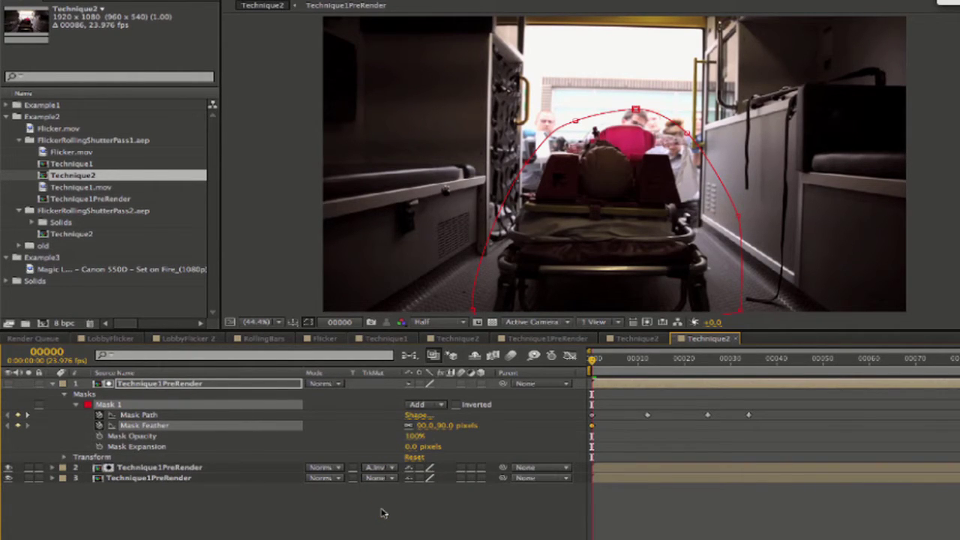
pyautogui.click(9, 478)
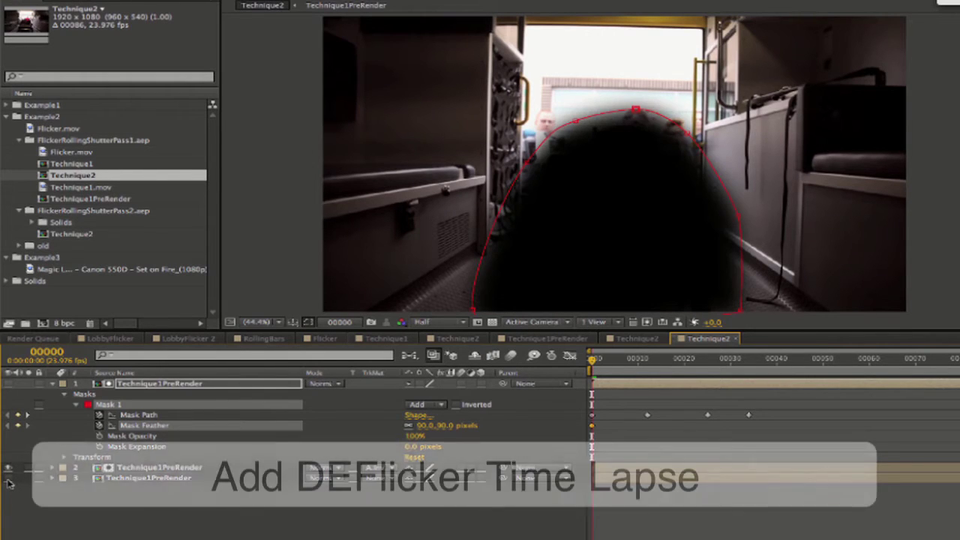
pyautogui.click(8, 478)
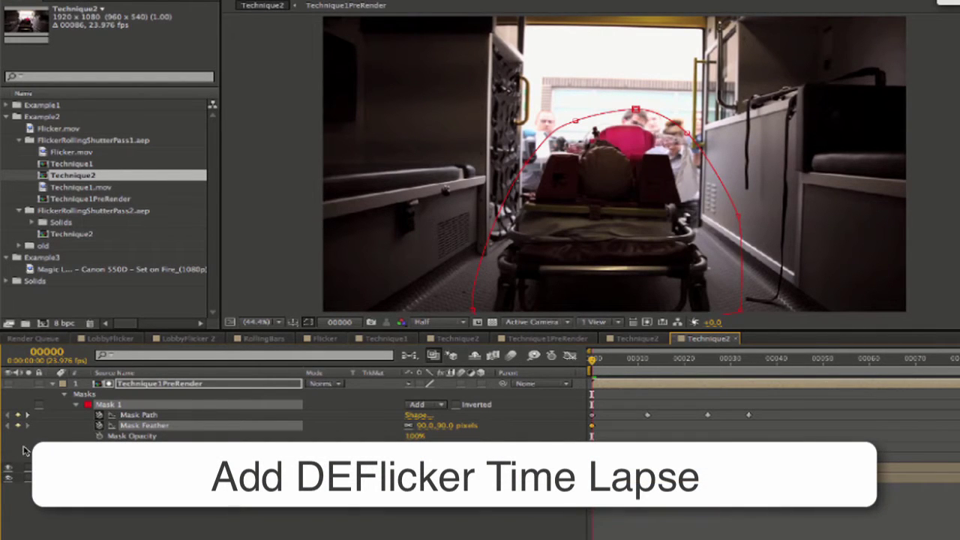
pyautogui.click(25, 450)
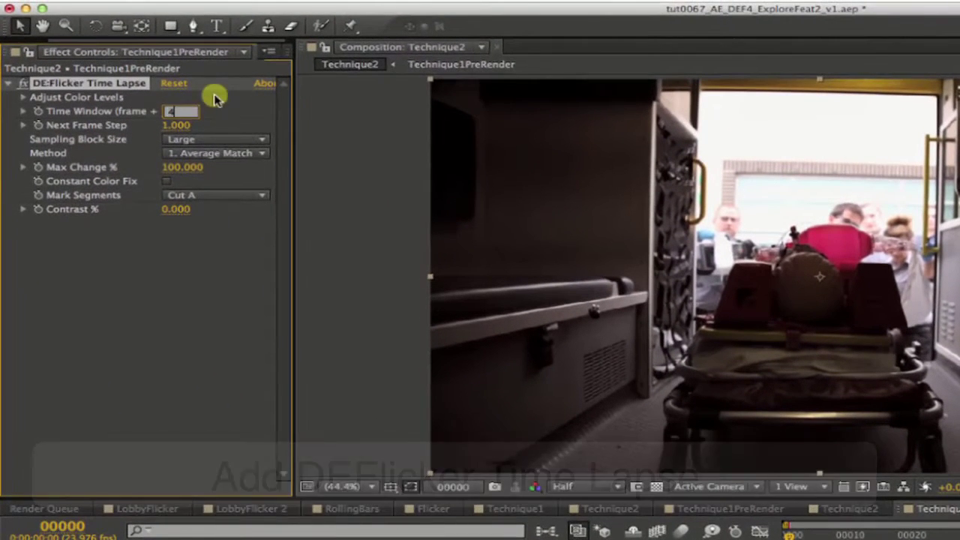
# Configure DE:Flicker Time Lapse with a 4-frame Time Window and Frame Average method.
pyautogui.click(215, 99)
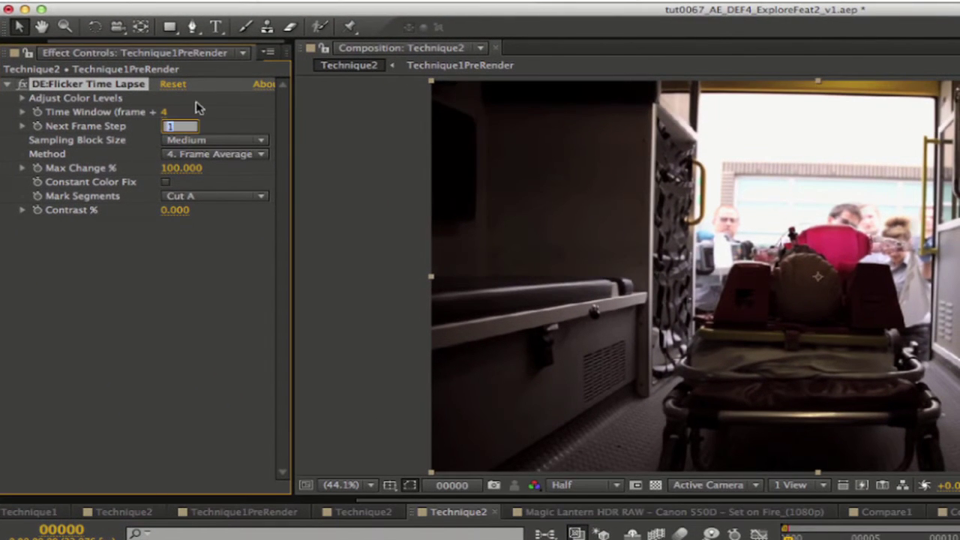
pyautogui.press('Return')
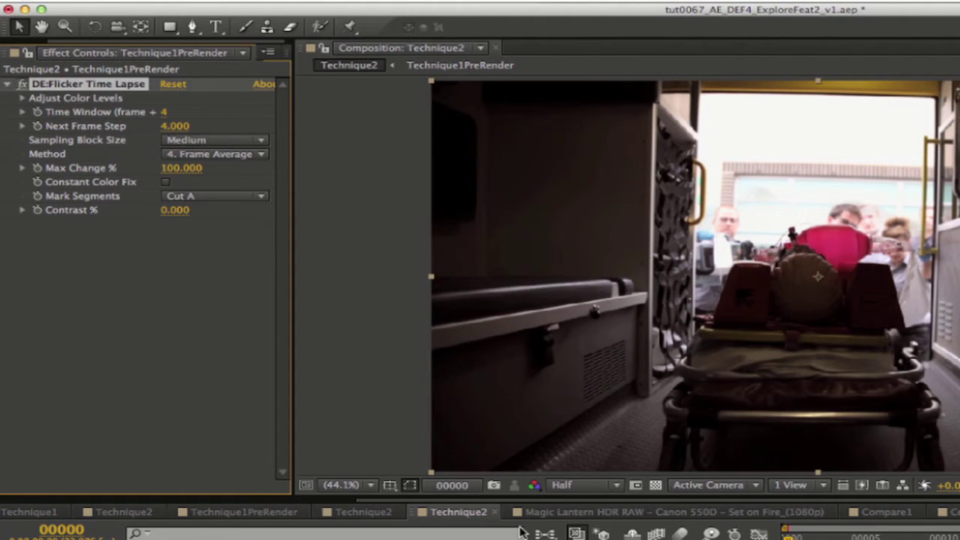
pyautogui.click(192, 155)
pyautogui.click(210, 154)
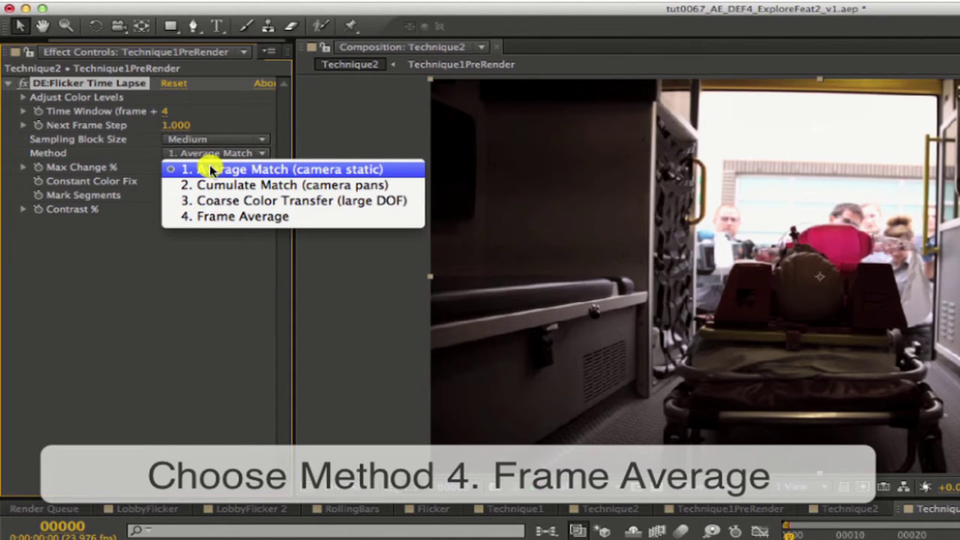
pyautogui.click(204, 215)
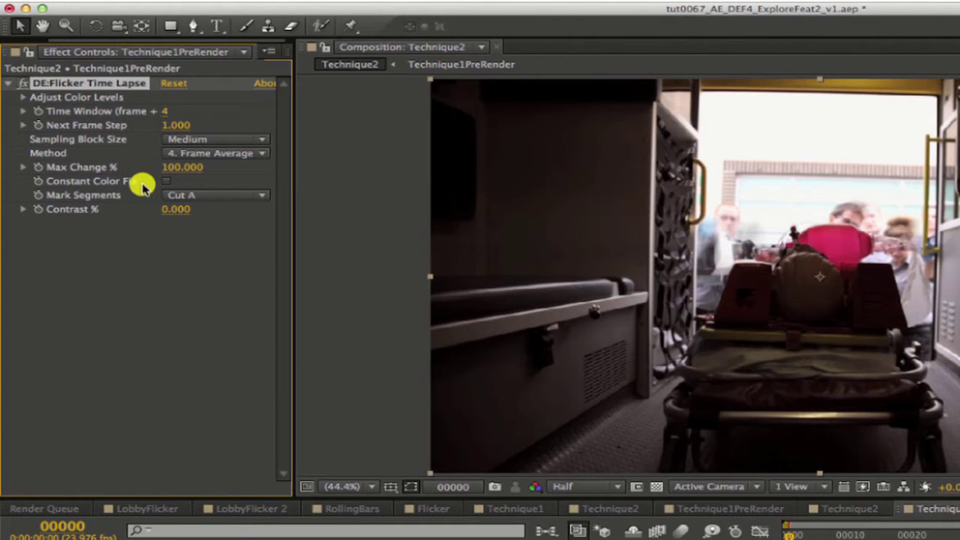
pyautogui.click(758, 208)
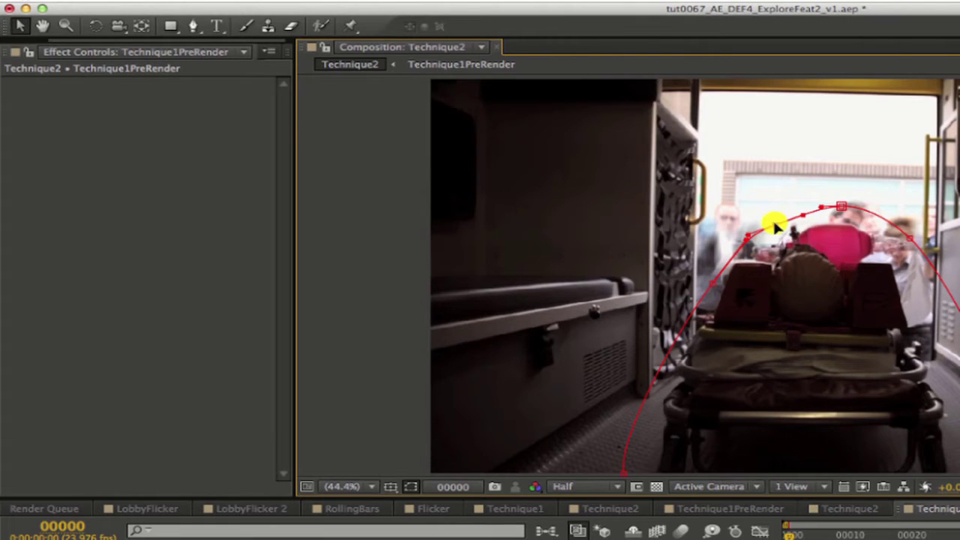
# Adjust the mask's top arc at frames 0, 12 and 25 to hug the stretcher.
pyautogui.moveTo(773, 223)
pyautogui.mouseDown()
pyautogui.moveTo(852, 195)
pyautogui.moveTo(855, 210)
pyautogui.mouseUp()
pyautogui.moveTo(712, 283)
pyautogui.mouseDown()
pyautogui.moveTo(687, 223)
pyautogui.moveTo(782, 198)
pyautogui.mouseUp()
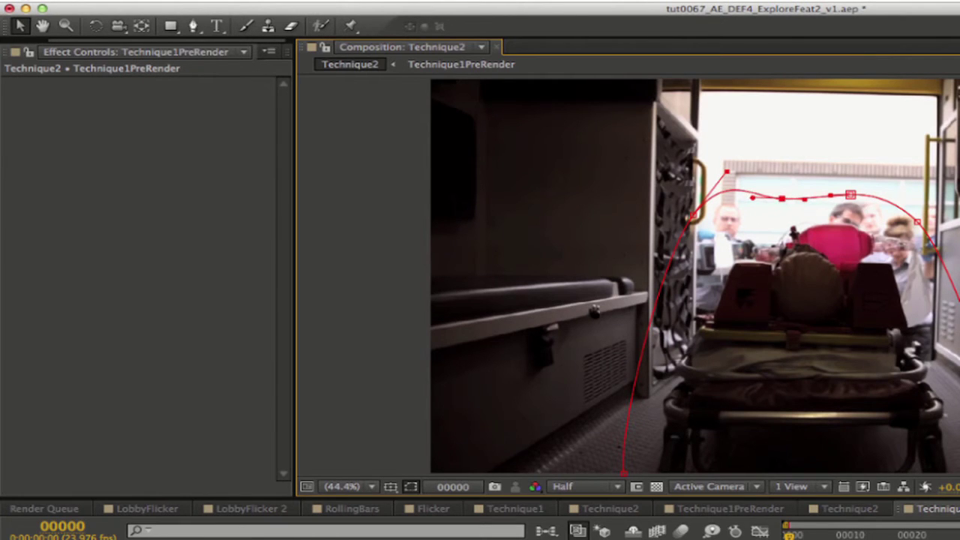
pyautogui.press('space')
pyautogui.moveTo(769, 212); pyautogui.dragTo(708, 238)
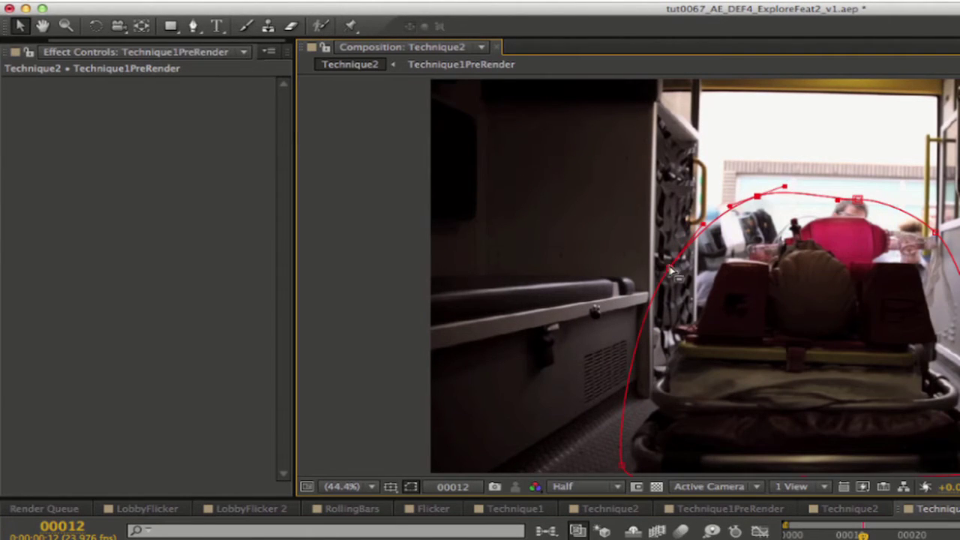
pyautogui.moveTo(672, 272); pyautogui.dragTo(889, 184)
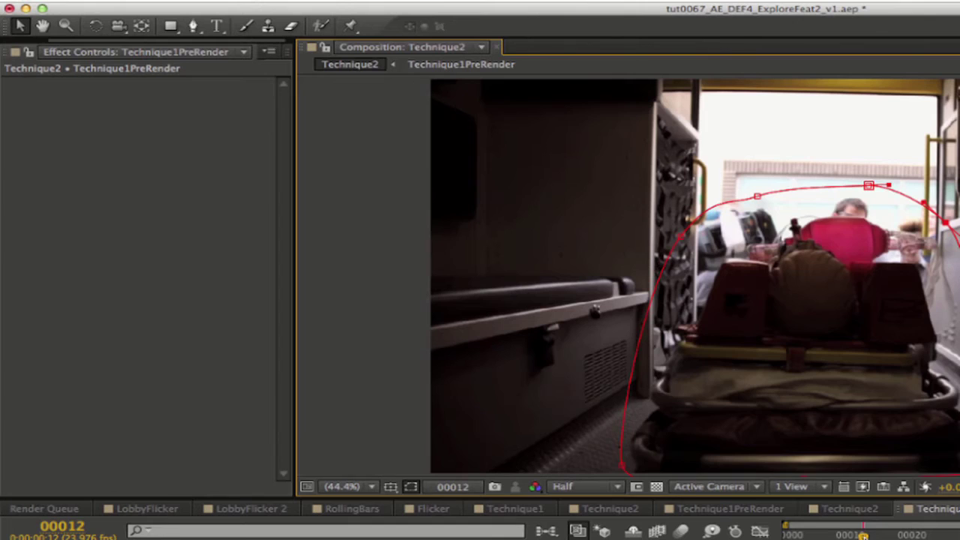
pyautogui.press('k')
pyautogui.moveTo(769, 211); pyautogui.dragTo(675, 240)
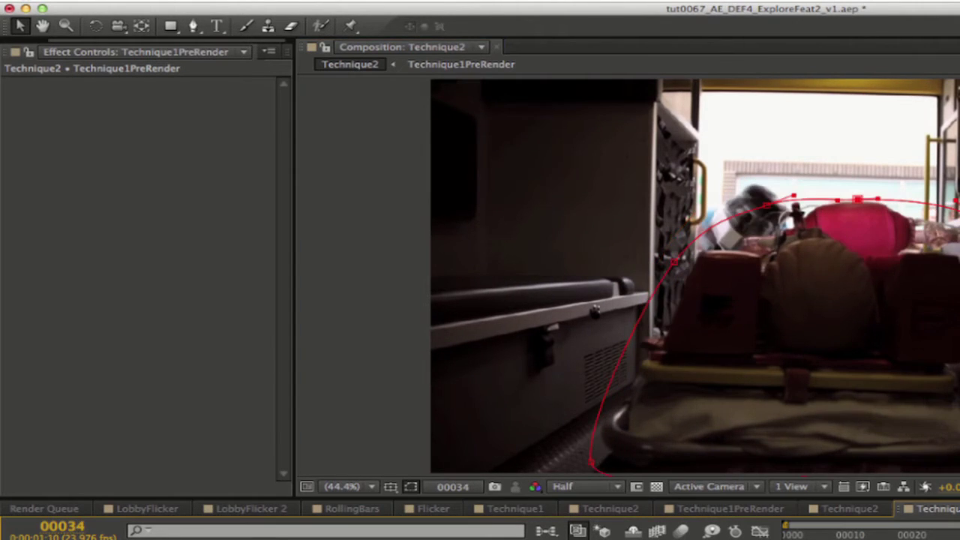
pyautogui.press('k')
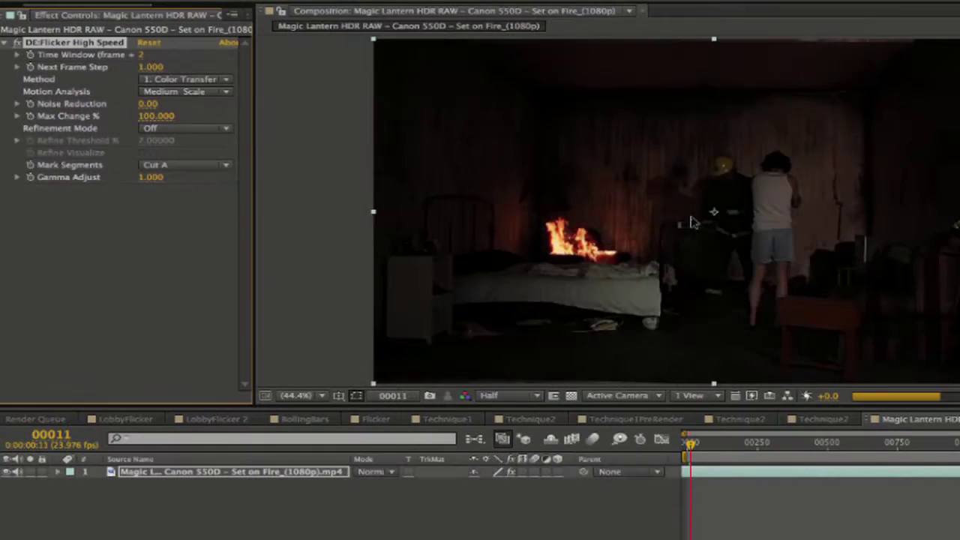
# Switch the fire clip's High Speed method to Alternate (period 2) and raise Brightness to 13.
pyautogui.press('pagedown')
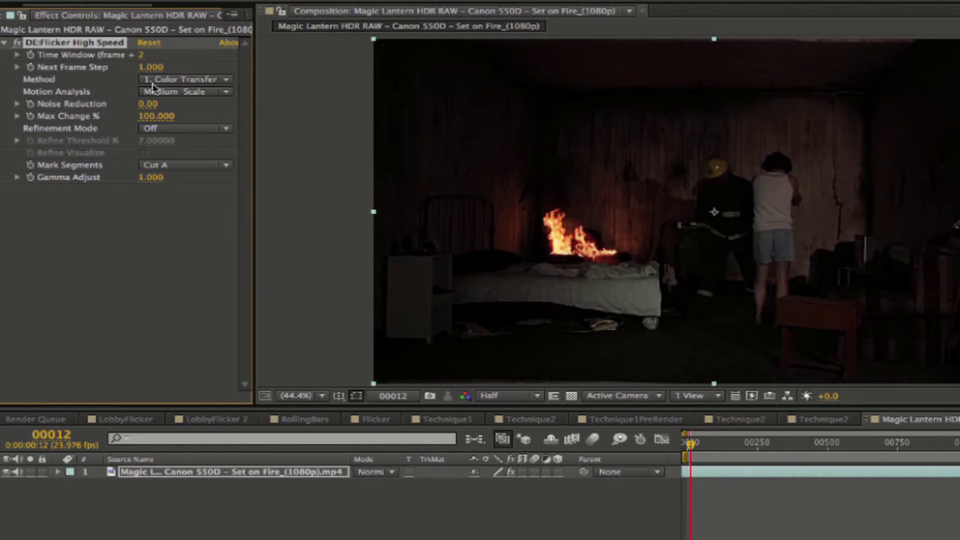
pyautogui.click(181, 79)
pyautogui.click(193, 162)
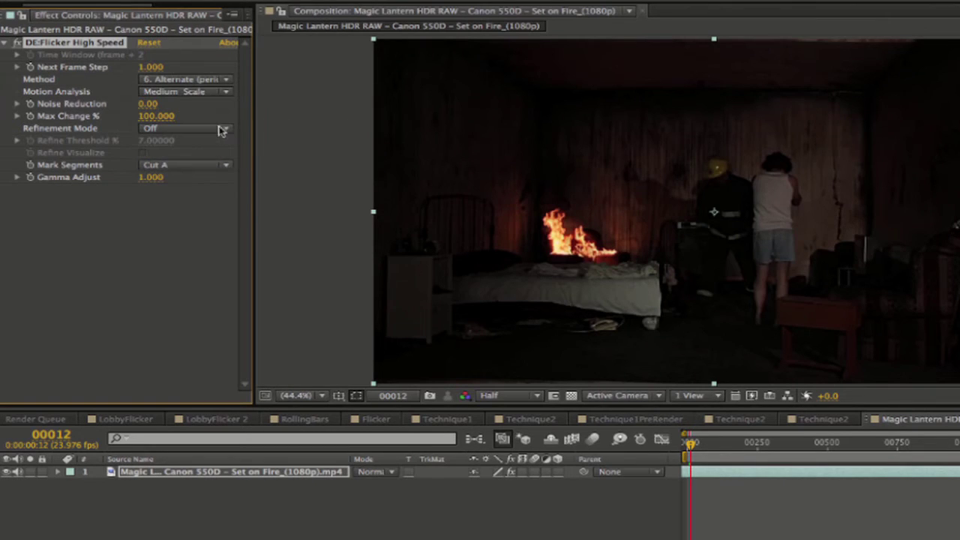
pyautogui.press('pagedown')
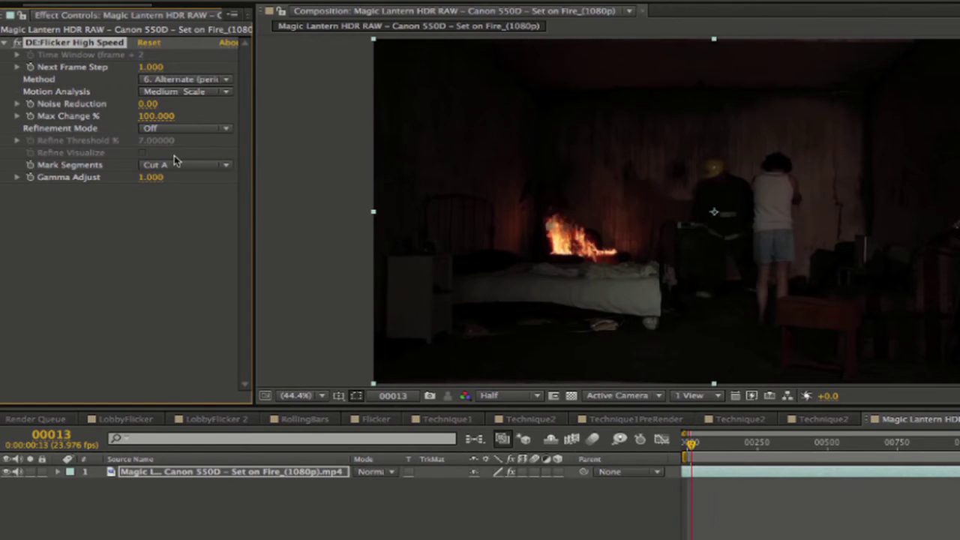
pyautogui.press('pagedown')
pyautogui.press('pagedown')
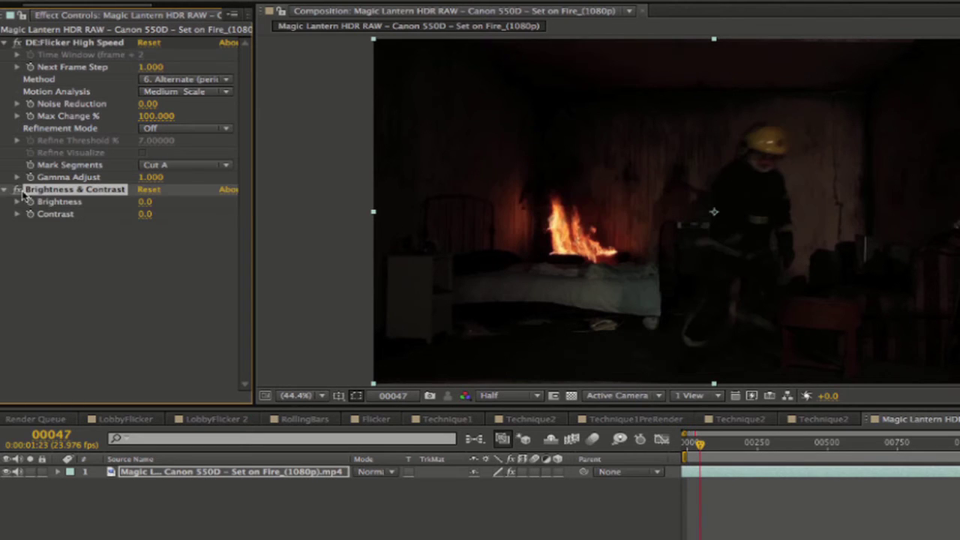
pyautogui.moveTo(144, 202); pyautogui.dragTo(158, 202)
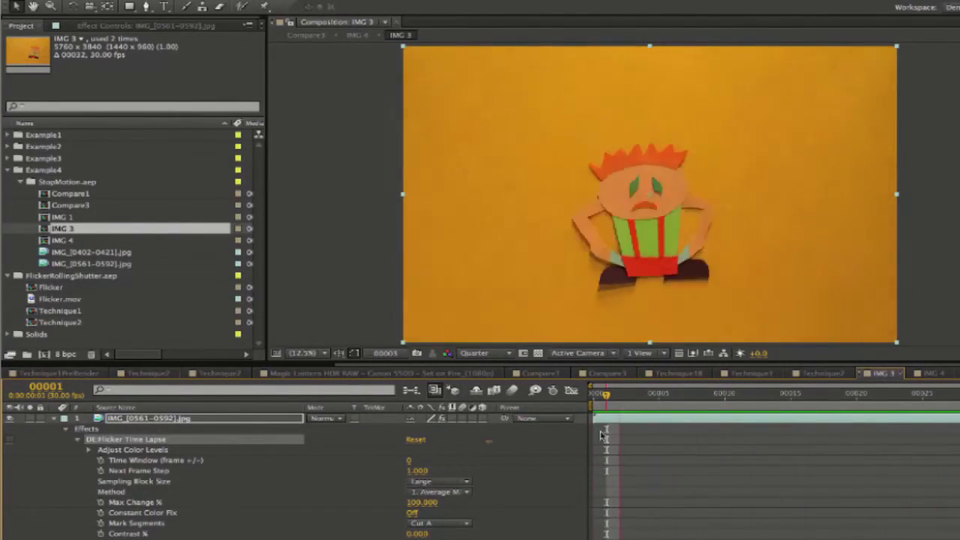
# Set a reference frame in IMG 3's DE:Flicker Time Lapse and keep RGB Histogram 2 color mode.
pyautogui.click(150, 26)
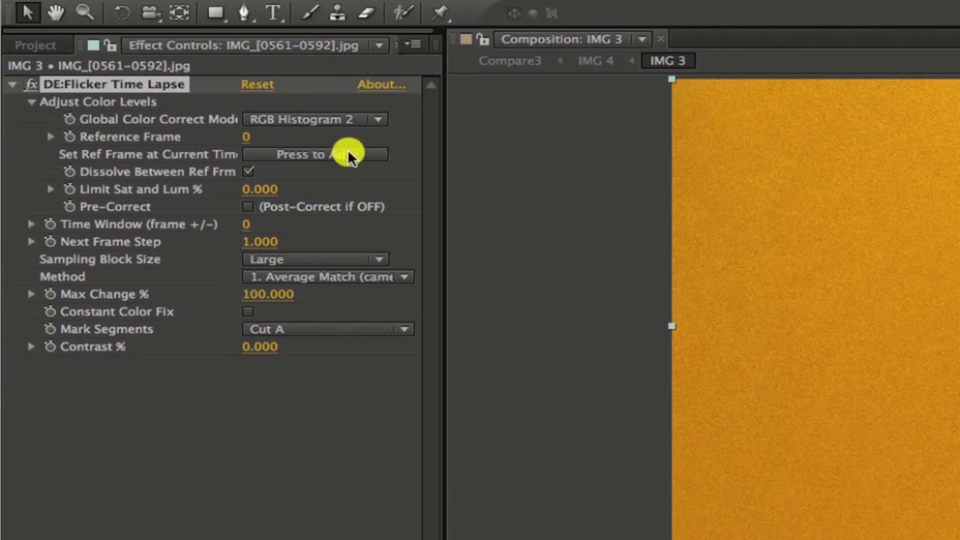
pyautogui.click(292, 156)
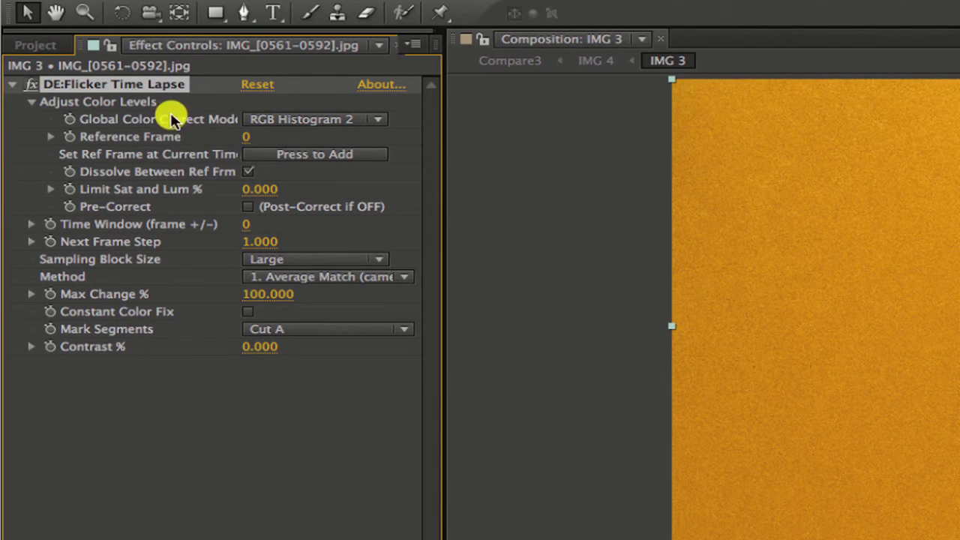
pyautogui.click(283, 123)
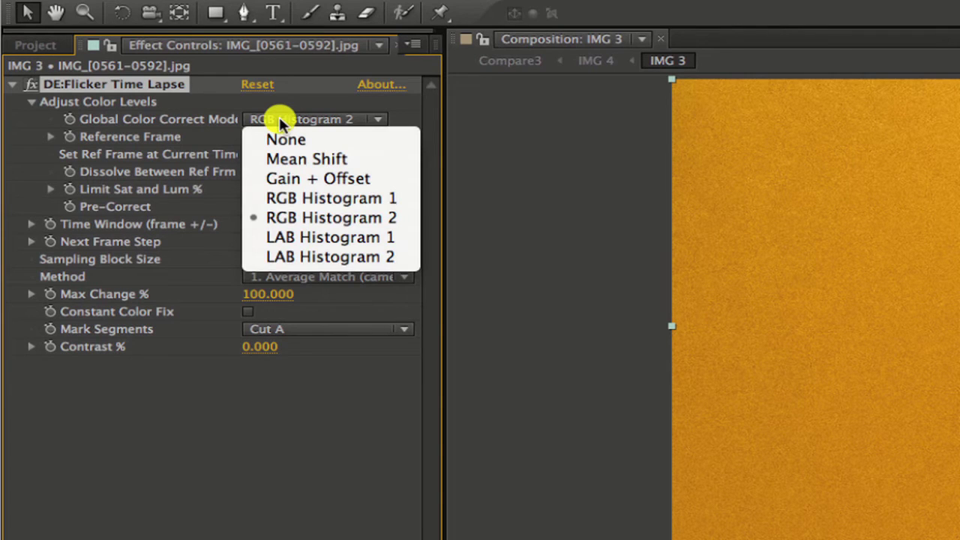
pyautogui.click(295, 218)
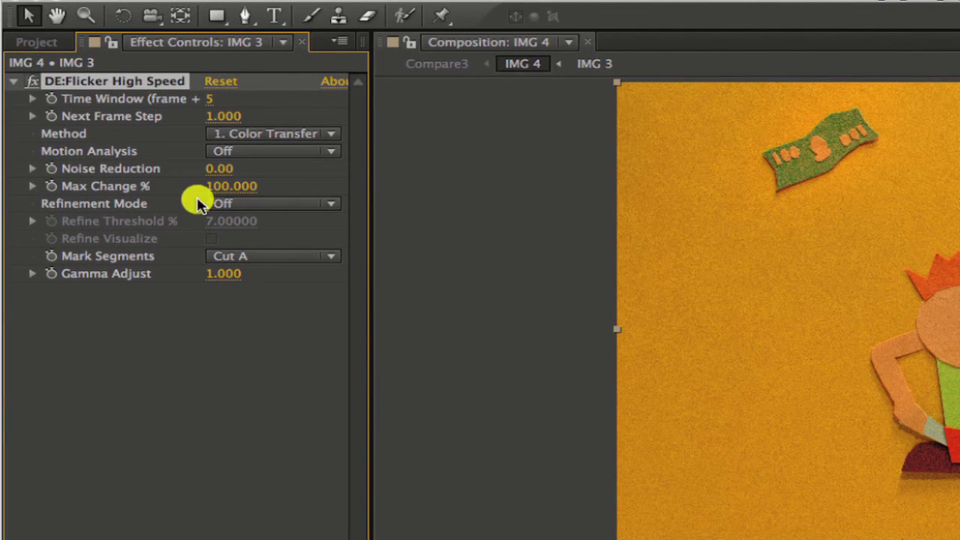
# Set IMG 4's deflicker Motion Analysis to Off and the method to Noise Clean Method 1.
pyautogui.click(243, 148)
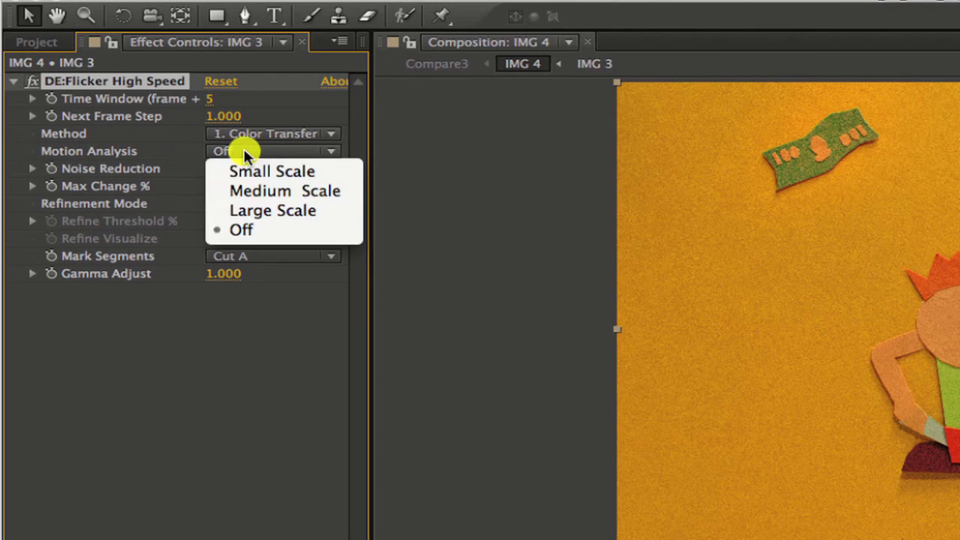
pyautogui.click(261, 237)
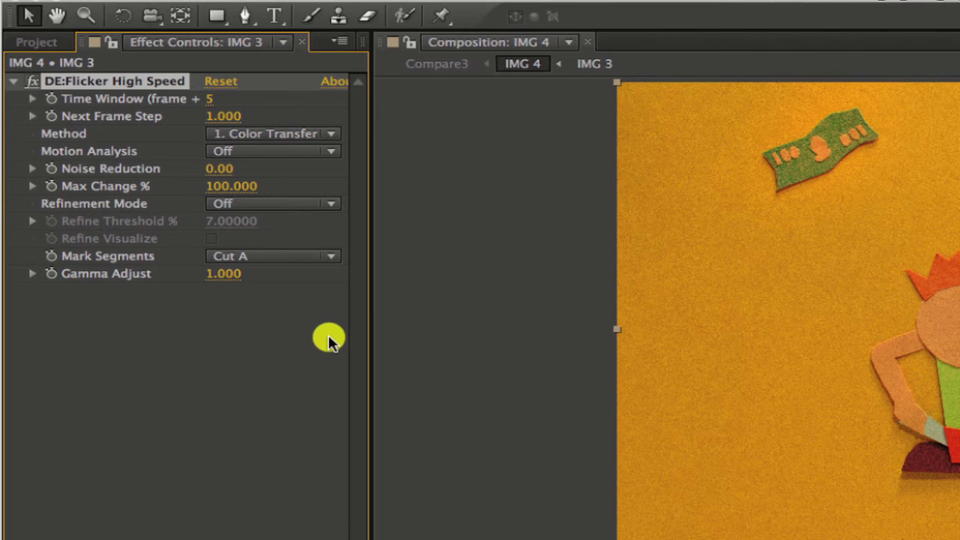
pyautogui.click(274, 135)
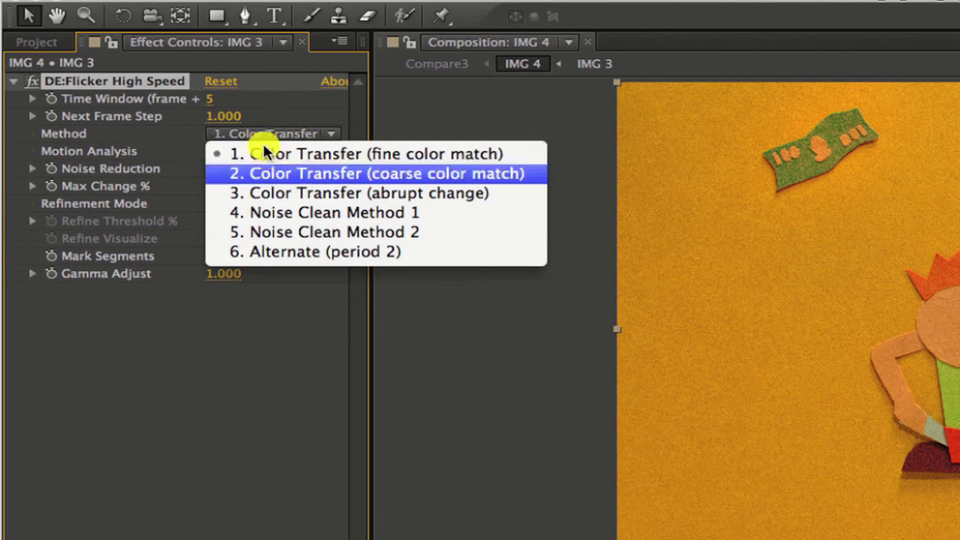
pyautogui.click(274, 212)
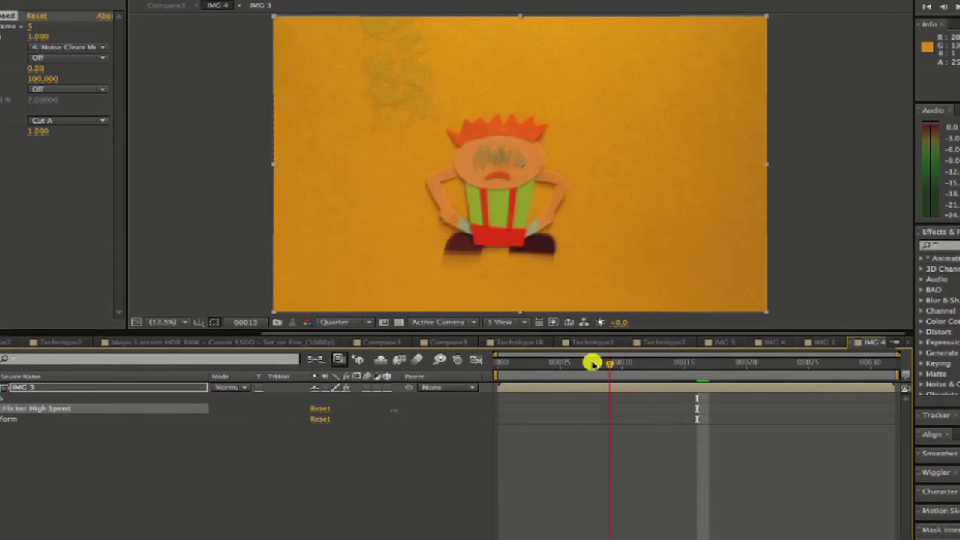
# Check the result at frame 11, then switch the method back to Color Transfer.
pyautogui.click(590, 363)
pyautogui.click(624, 366)
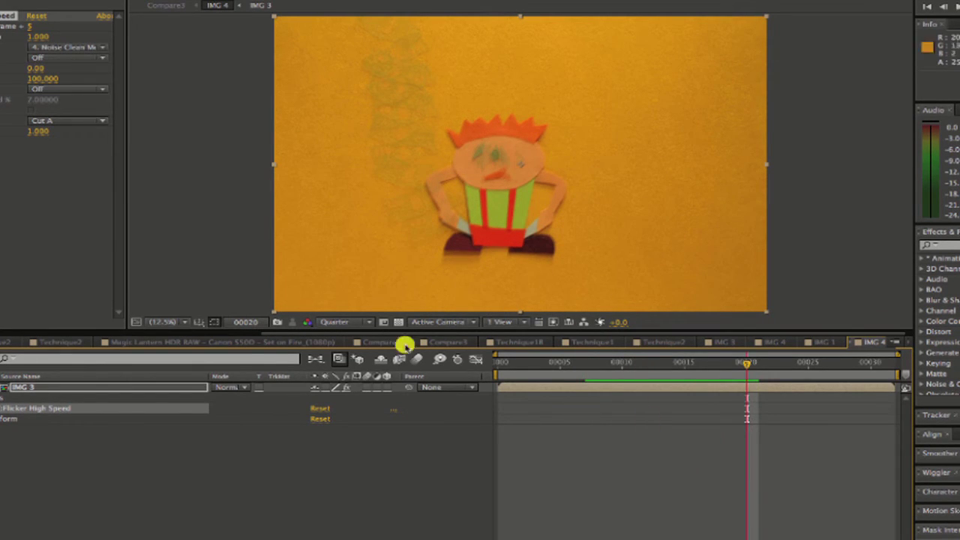
pyautogui.click(64, 46)
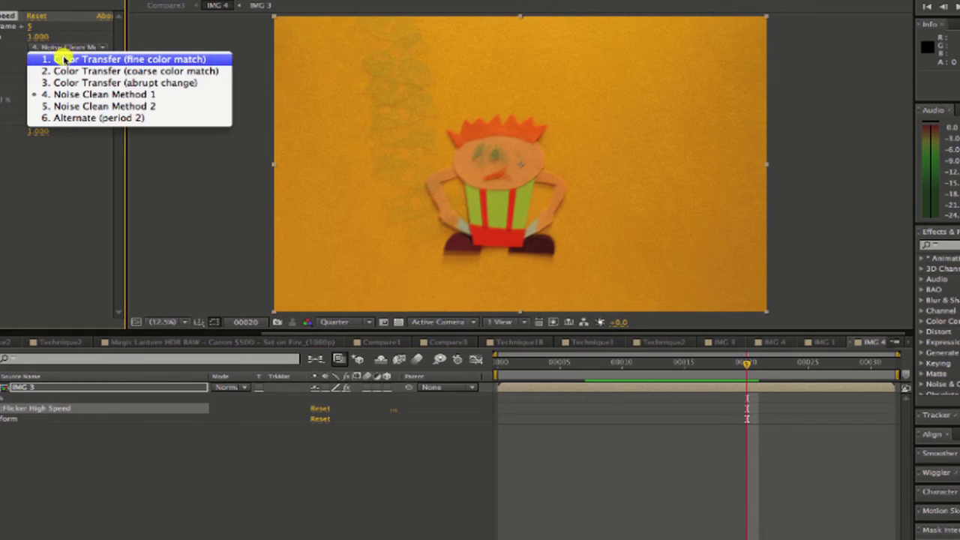
pyautogui.click(64, 59)
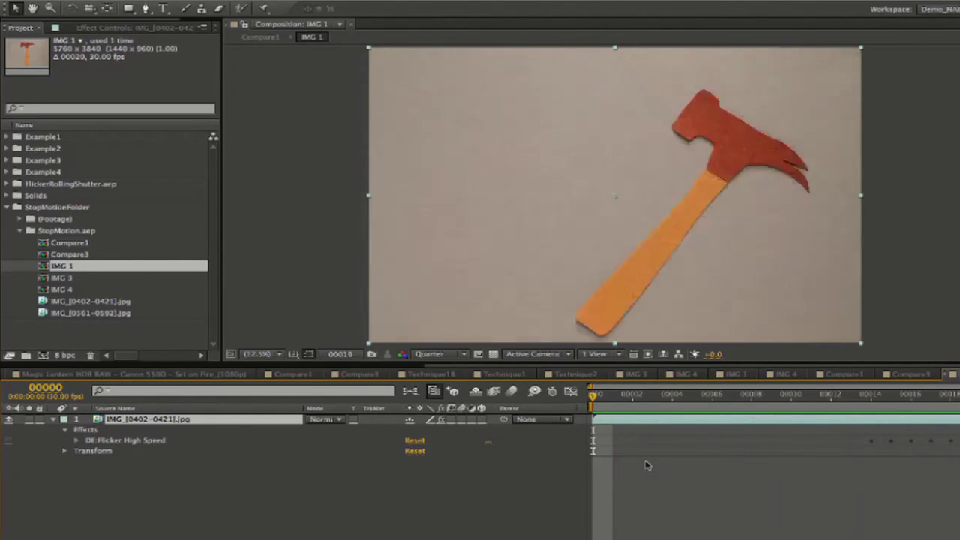
# Stop on frame 11 and expand DE:Flicker High Speed's Refine Threshold %, keeping Color Transfer.
pyautogui.press('space')
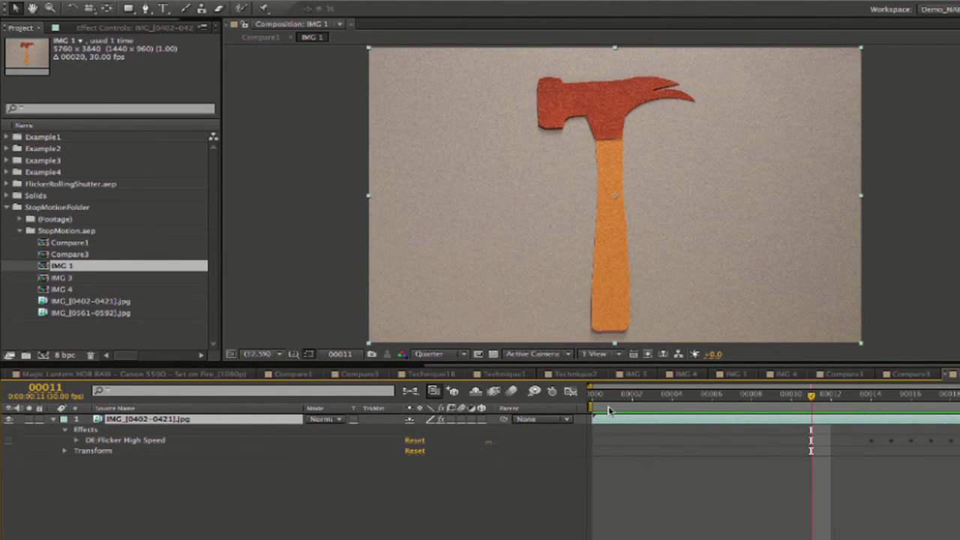
pyautogui.click(97, 442)
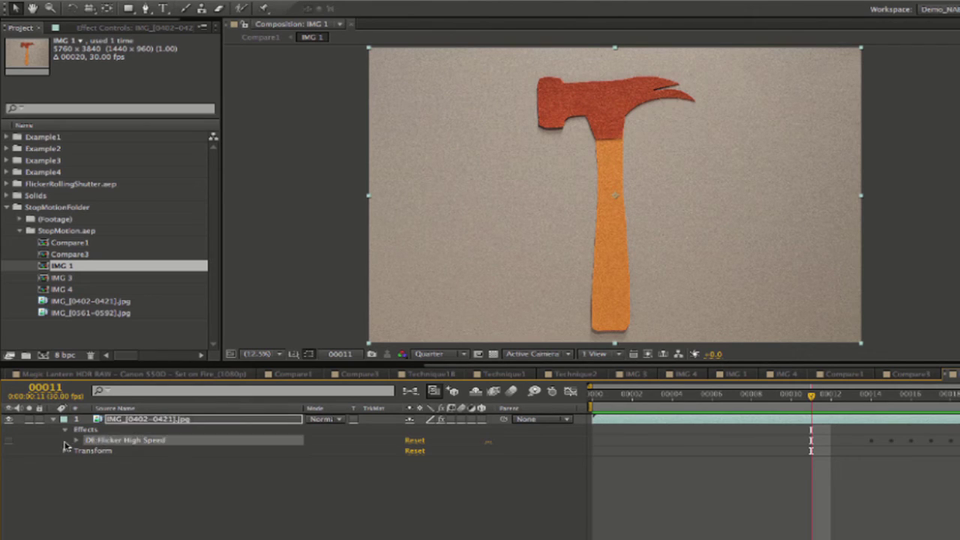
pyautogui.click(75, 442)
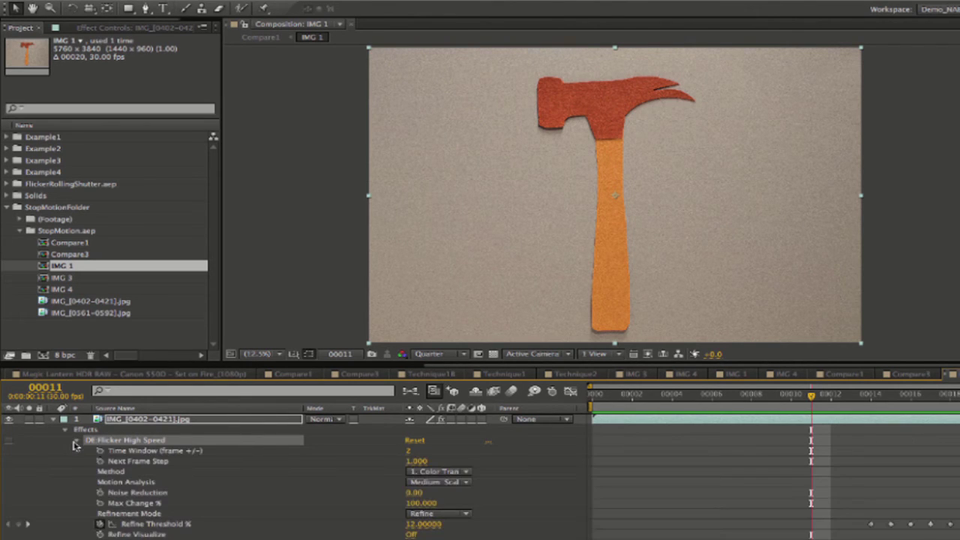
pyautogui.press('F3')
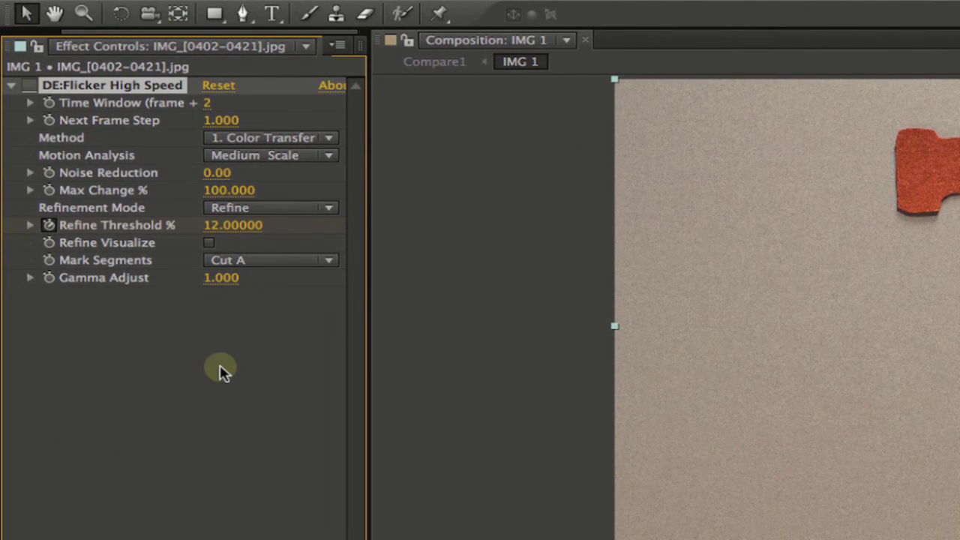
pyautogui.click(274, 139)
pyautogui.click(279, 157)
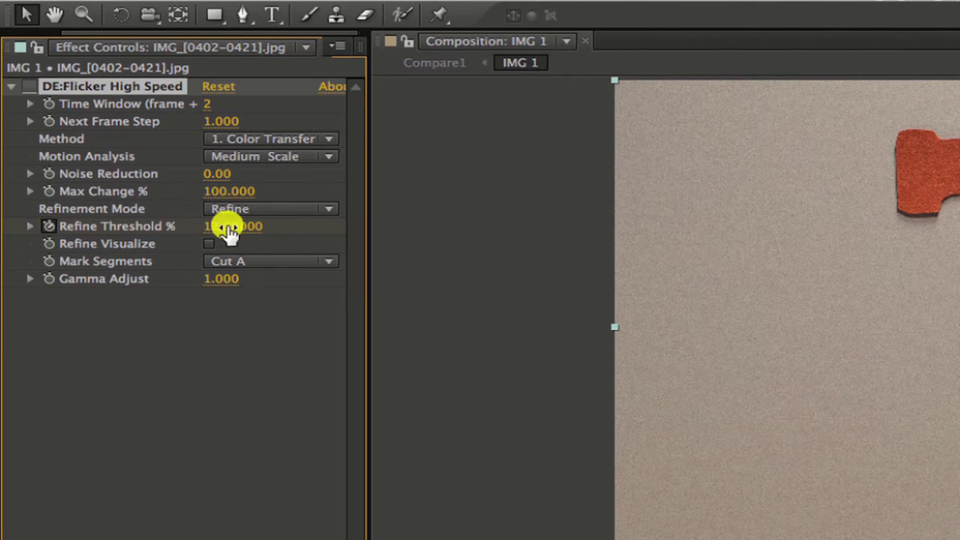
pyautogui.click(29, 226)
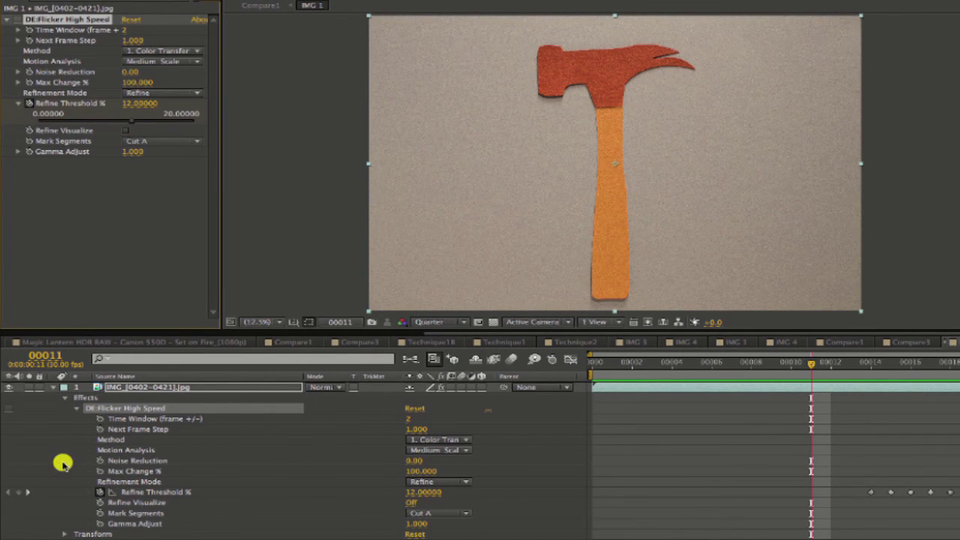
# Step through the Refine Threshold % keyframes at frames 15 to 18, with values between 1 and 12.
pyautogui.click(28, 492)
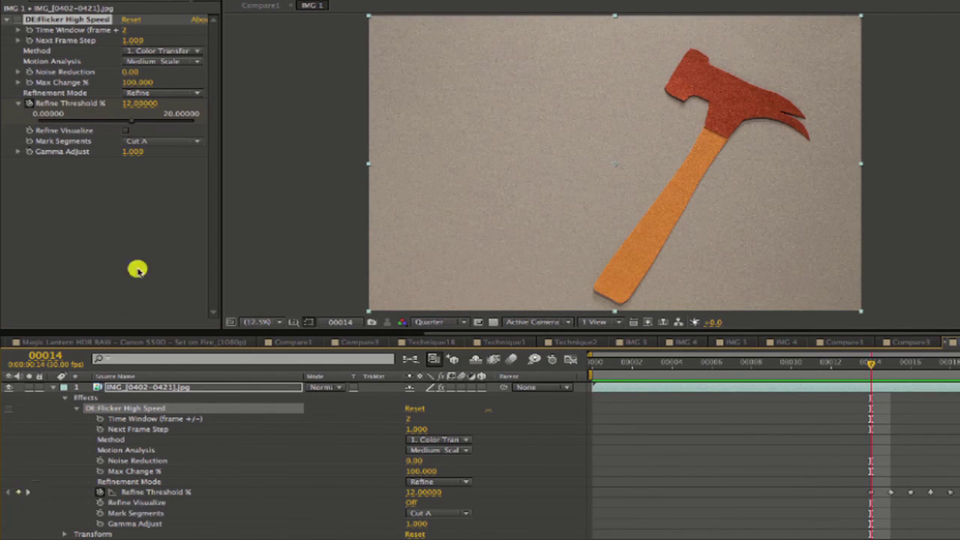
pyautogui.click(31, 491)
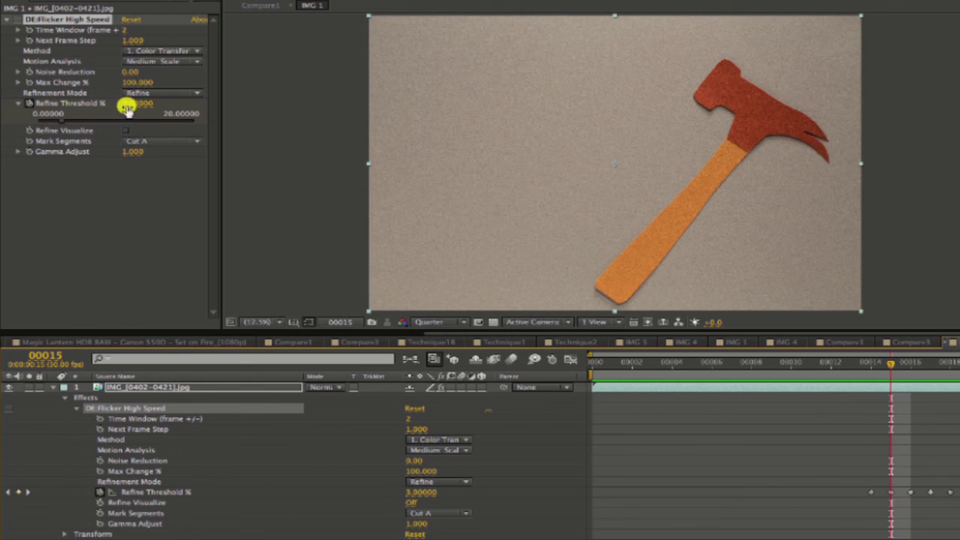
pyautogui.click(28, 492)
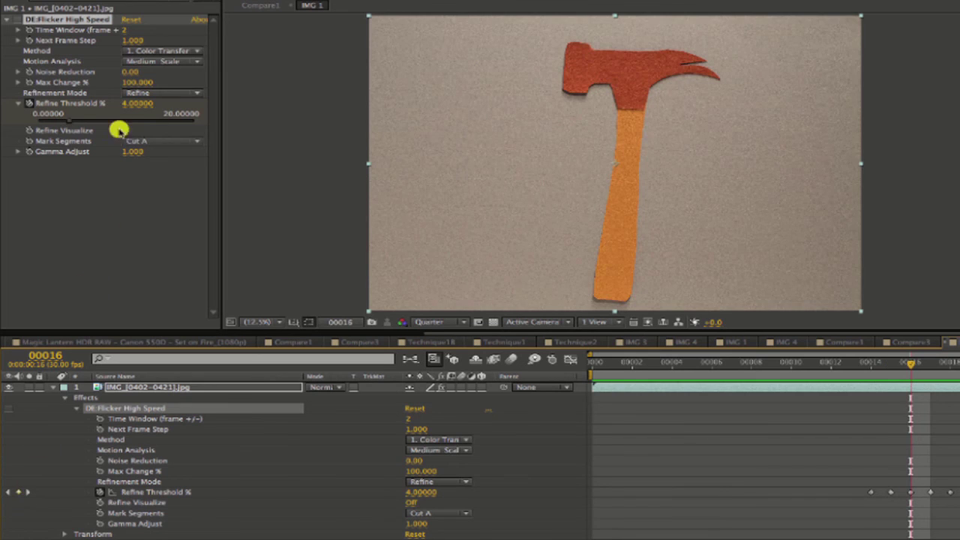
pyautogui.click(28, 492)
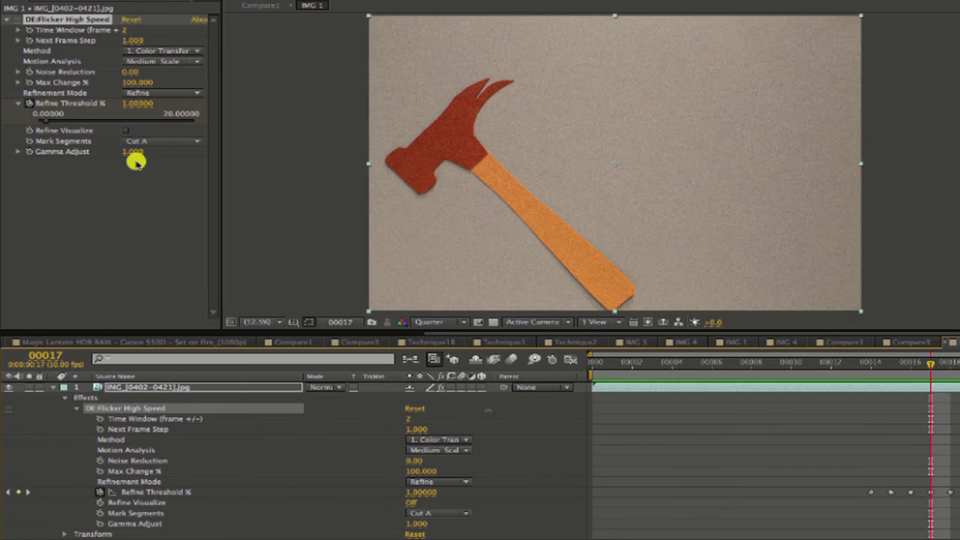
pyautogui.click(28, 492)
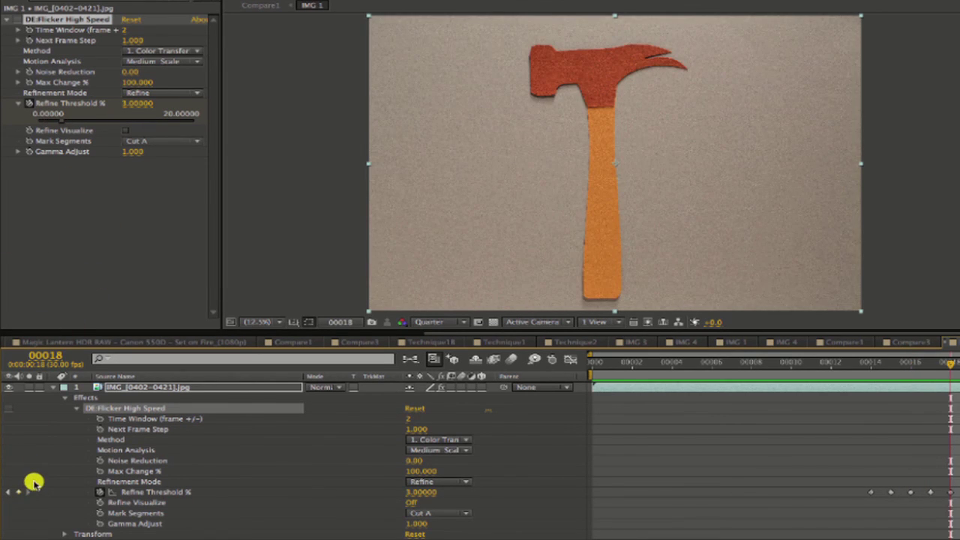